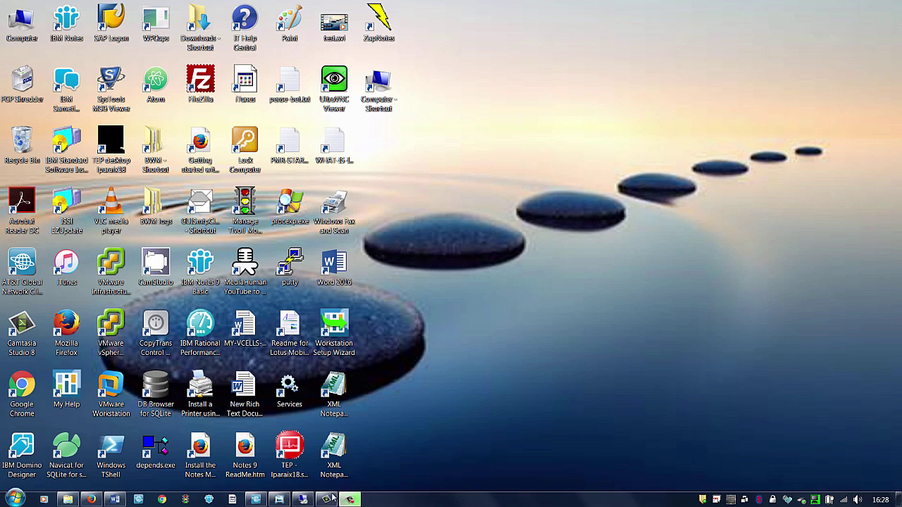
# Step: Bring up the Word document with the RIS installation checklist and put the opened photo out of view
pyautogui.click(280, 500)
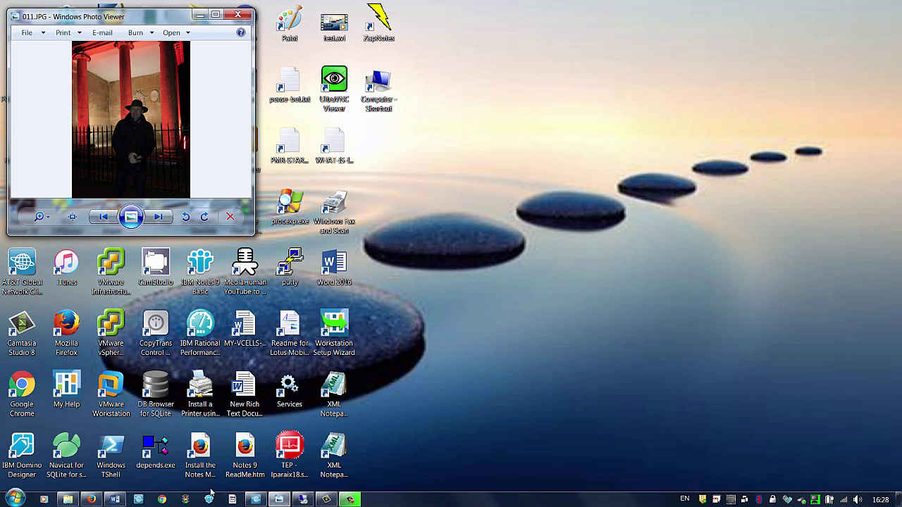
pyautogui.click(114, 500)
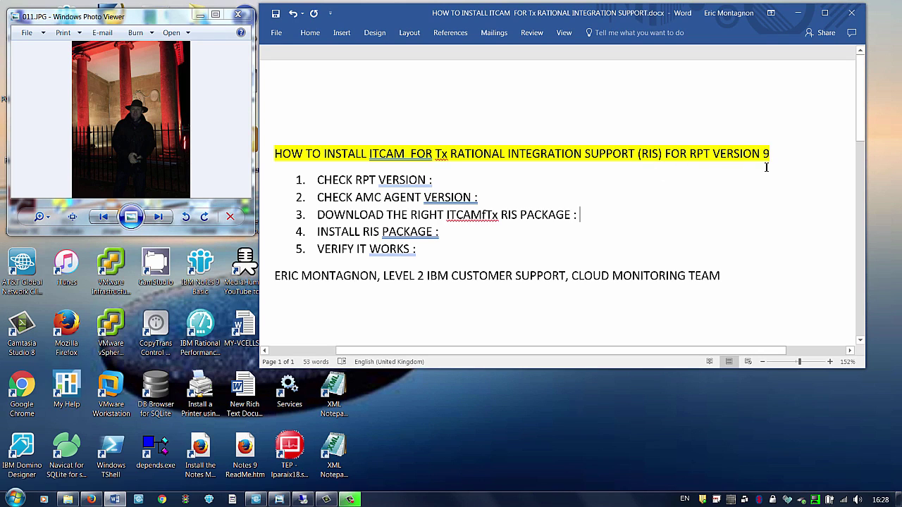
pyautogui.click(201, 14)
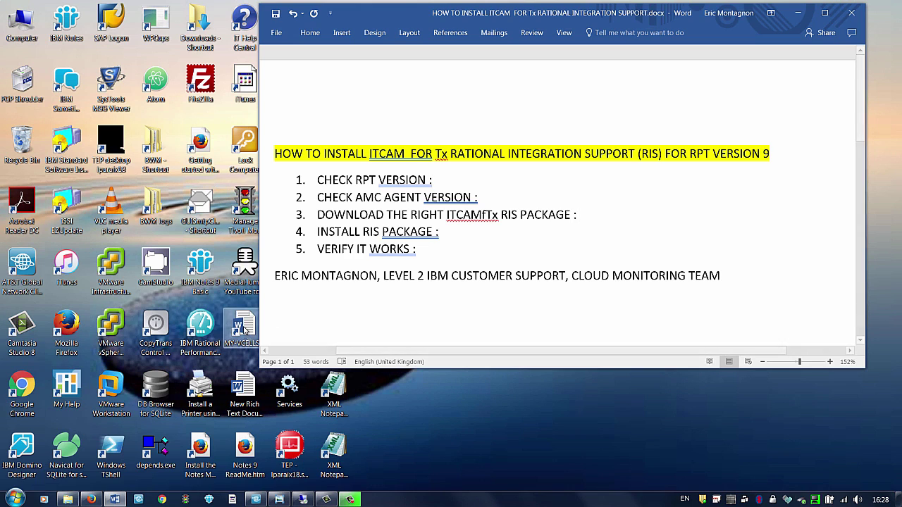
# Step: Open Rational Performance Tester with the workspace_rptse workspace, check its version in the About information, and close it
pyautogui.doubleClick(200, 328)
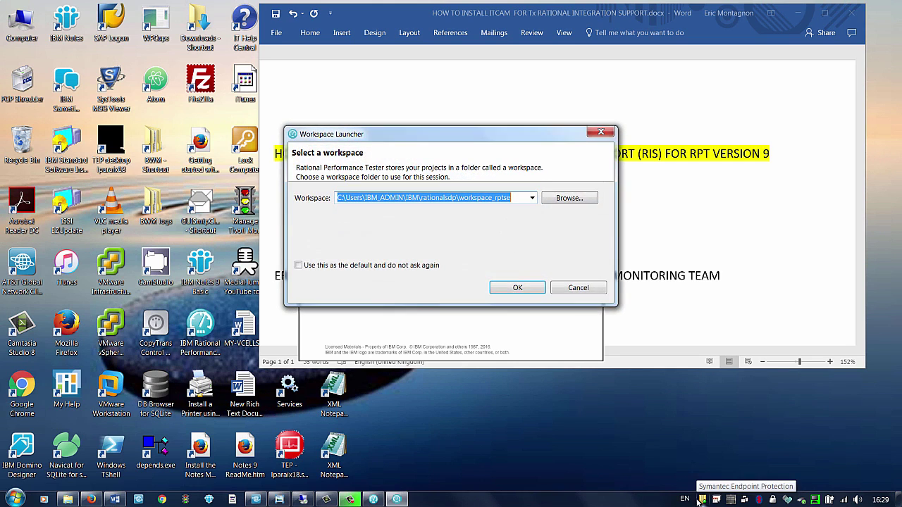
pyautogui.click(518, 287)
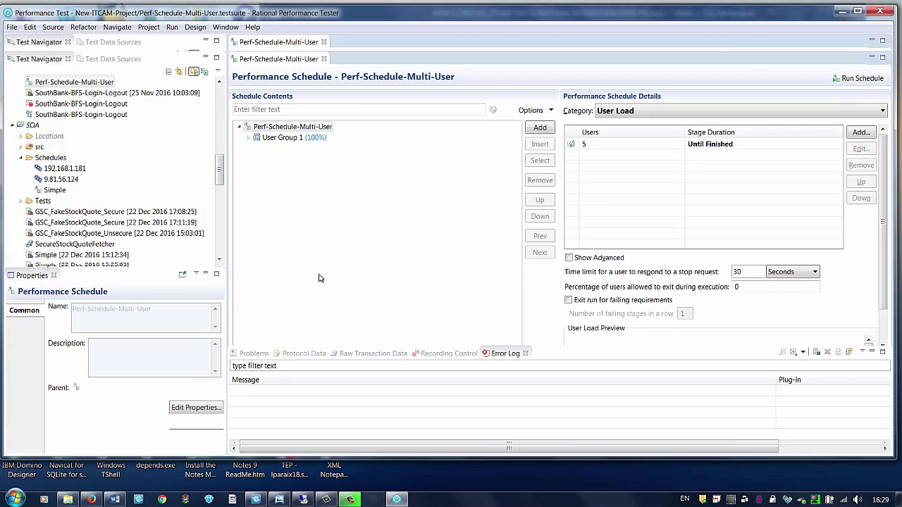
pyautogui.click(164, 28)
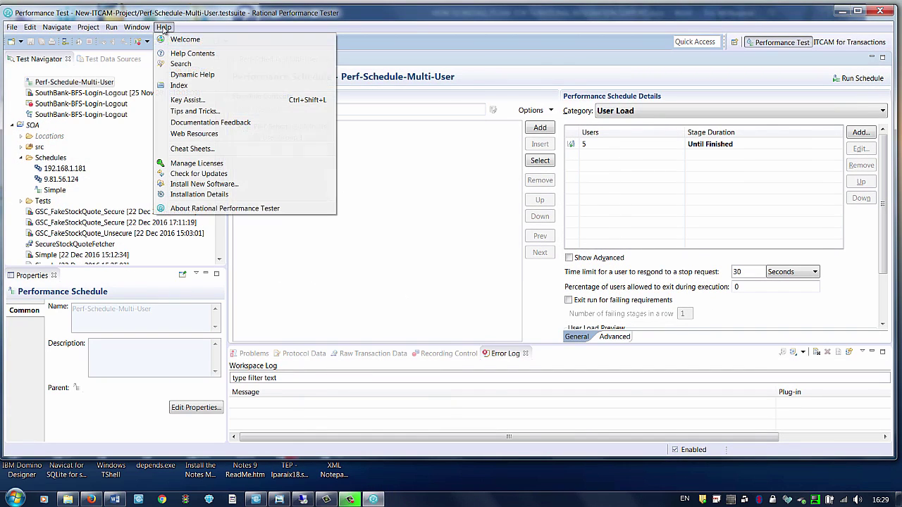
pyautogui.click(223, 209)
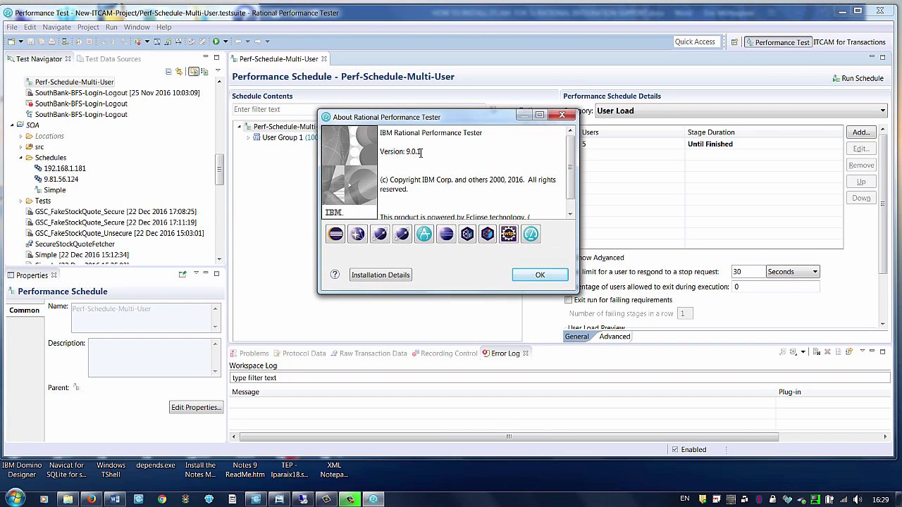
pyautogui.moveTo(422, 152); pyautogui.dragTo(381, 156)
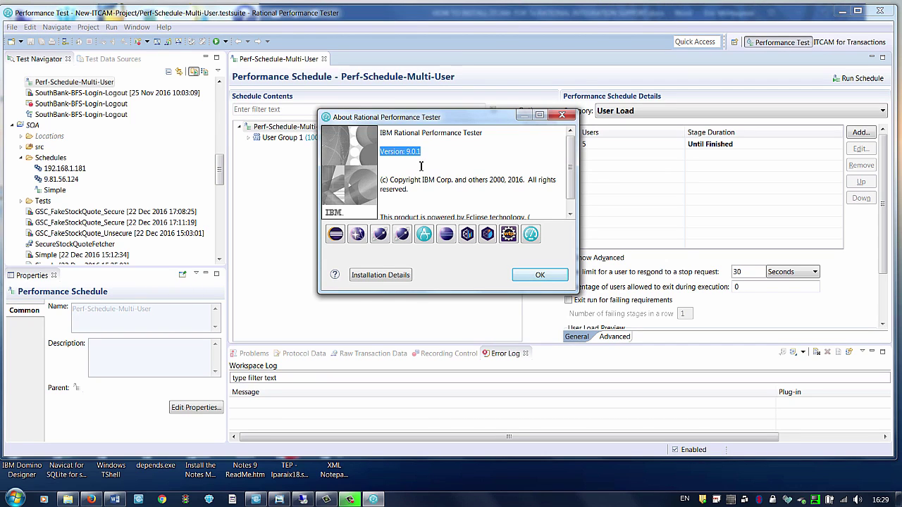
pyautogui.click(540, 275)
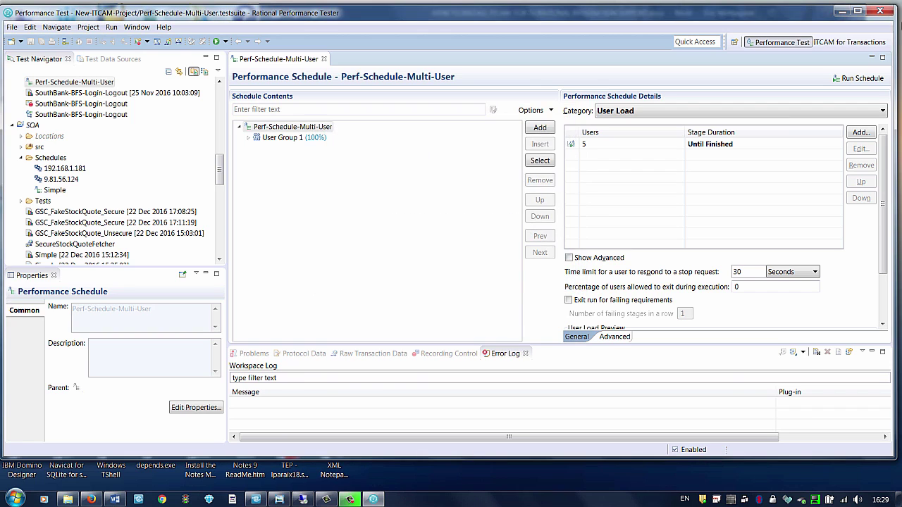
pyautogui.click(880, 11)
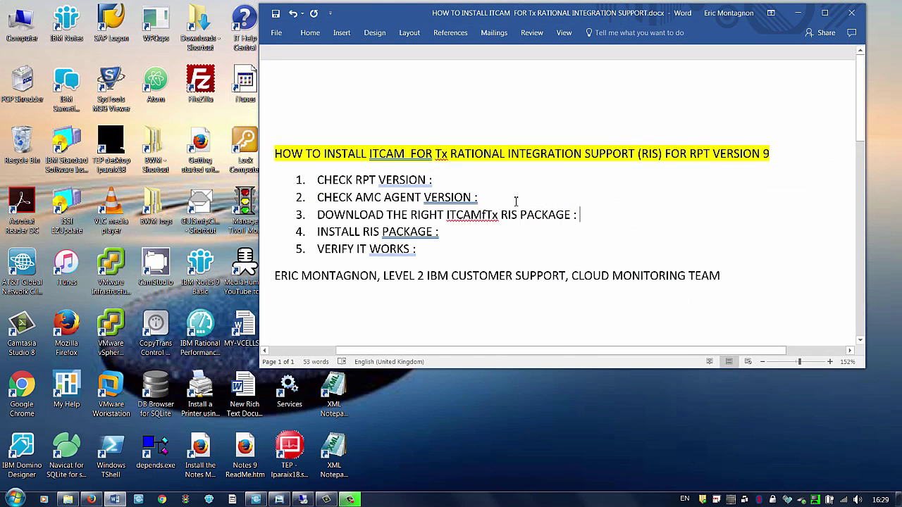
# Step: Add "-> 9.0.1" after CHECK RPT VERSION in the Word checklist
pyautogui.click(461, 181)
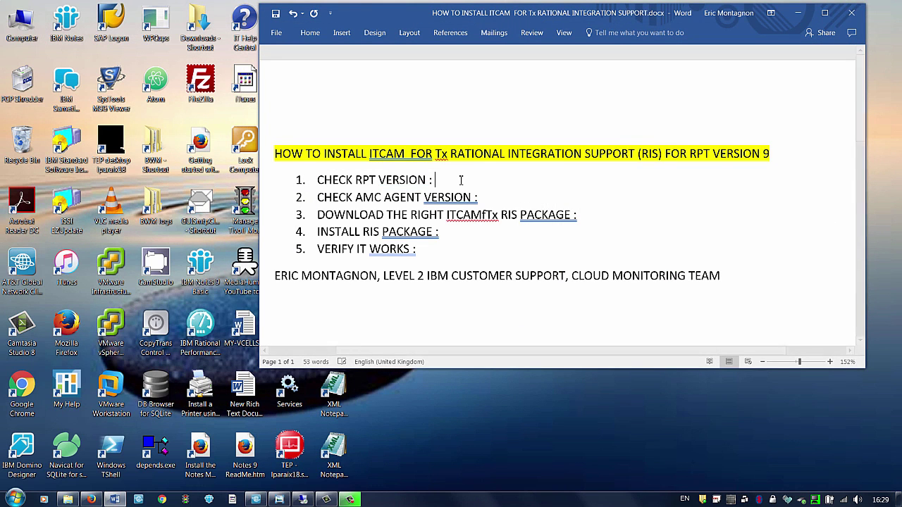
pyautogui.write('-> 9.0.1')
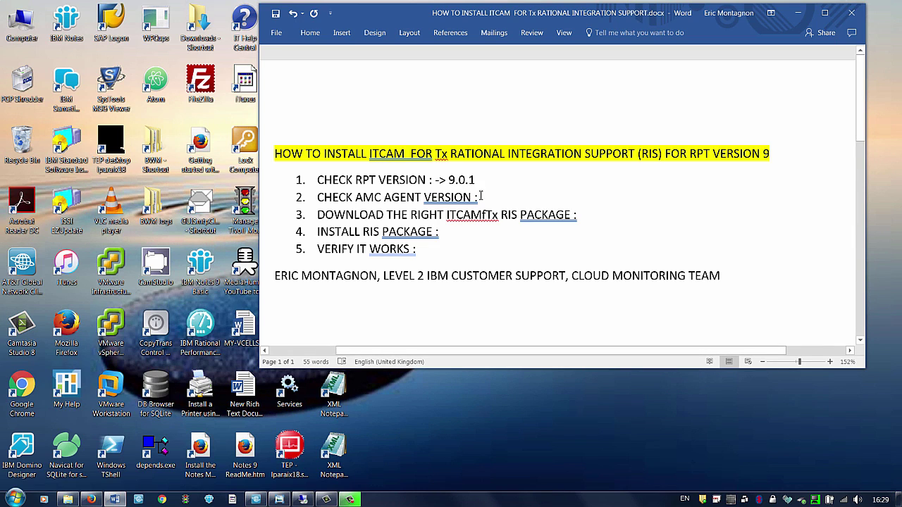
pyautogui.click(483, 197)
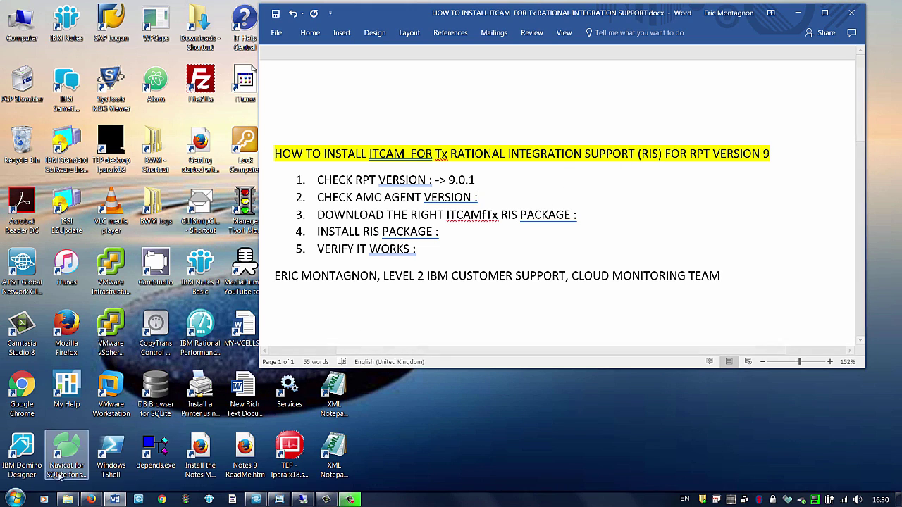
# Step: Connect to ns180.sbank.uk.ibm.com with Remote Desktop Connection and accept the lab system notice
pyautogui.click(17, 499)
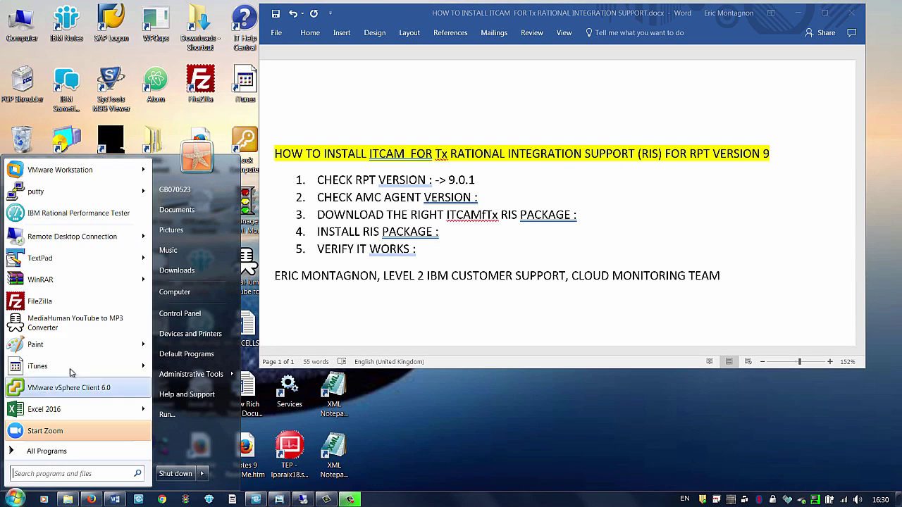
pyautogui.click(98, 236)
pyautogui.click(498, 219)
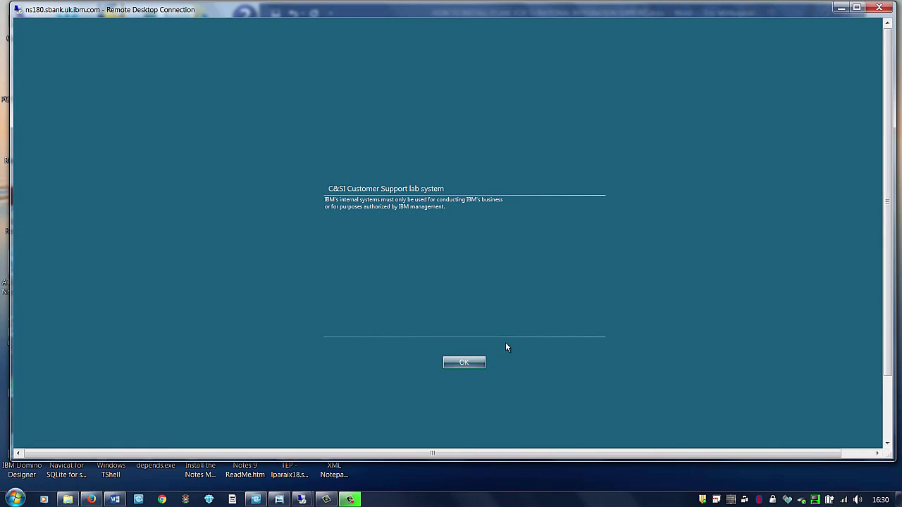
pyautogui.click(472, 362)
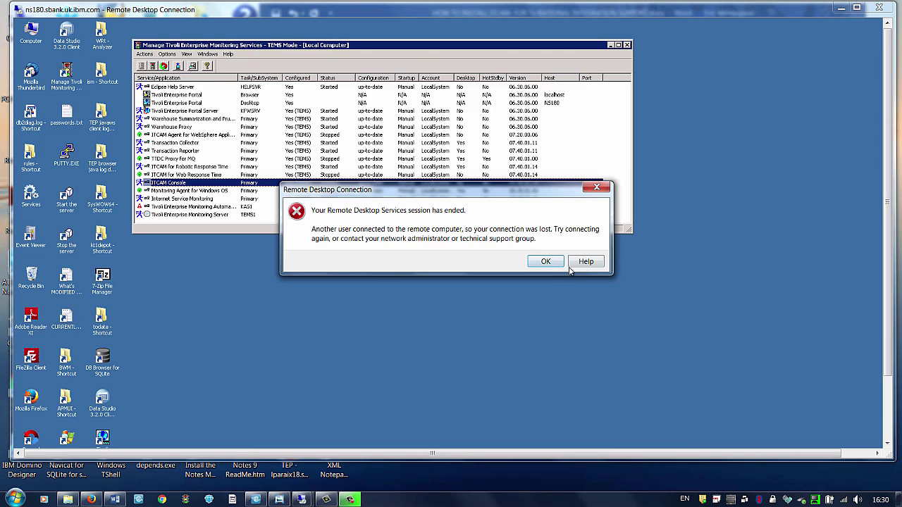
# Step: Close the extra connection dialogs, check the version of the ITCAM for Robotic Response Time agent, and minimize the remote session
pyautogui.click(553, 264)
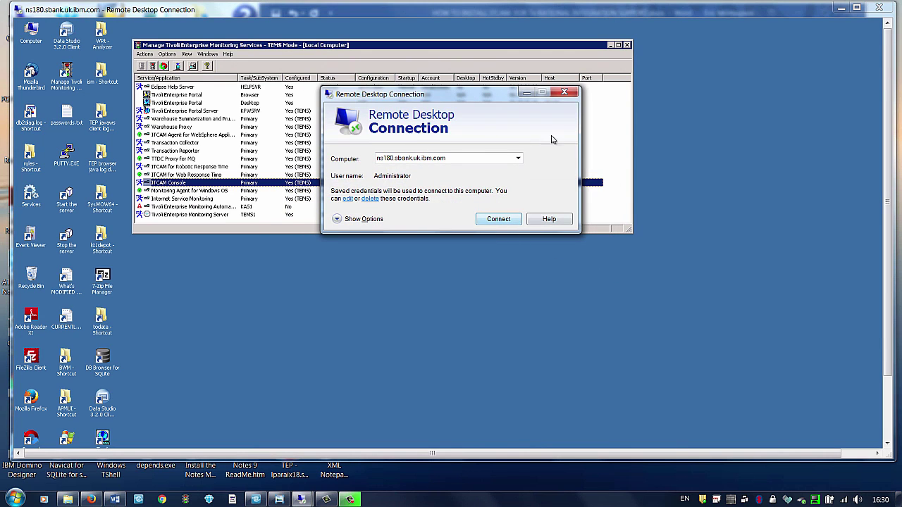
pyautogui.click(566, 94)
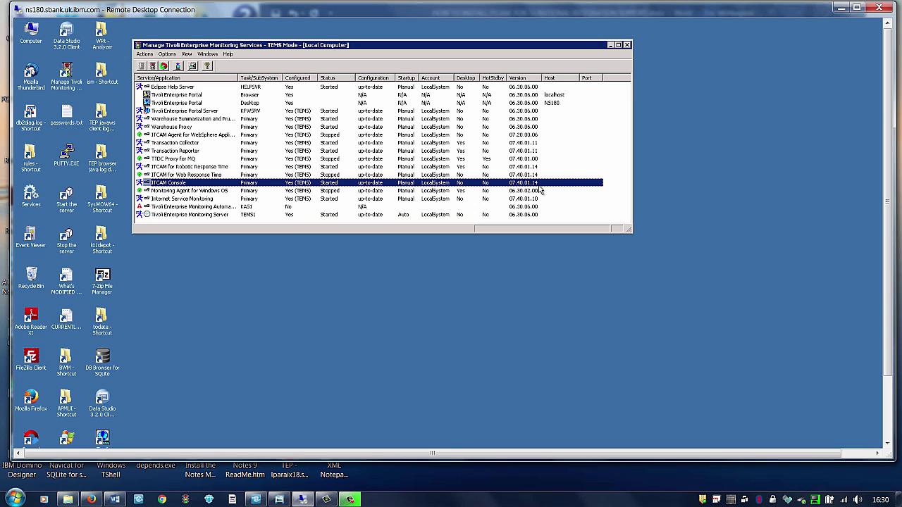
pyautogui.click(196, 168)
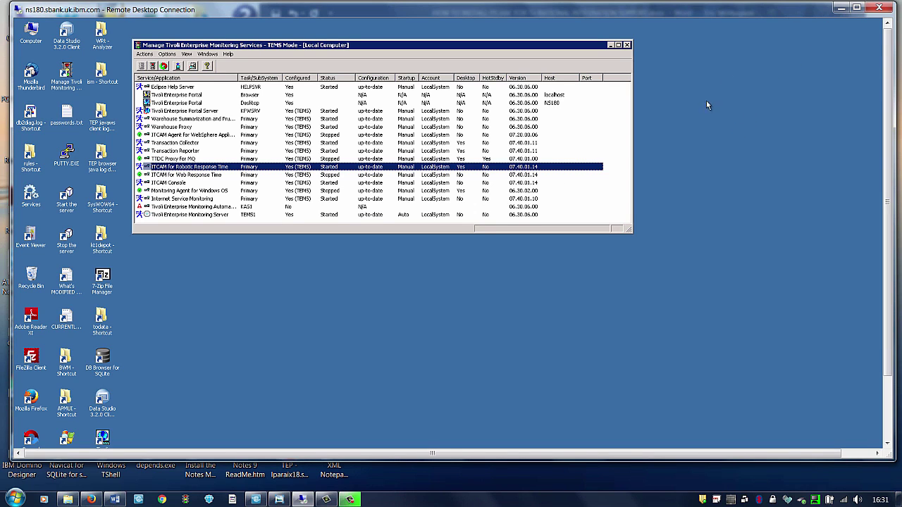
pyautogui.click(841, 8)
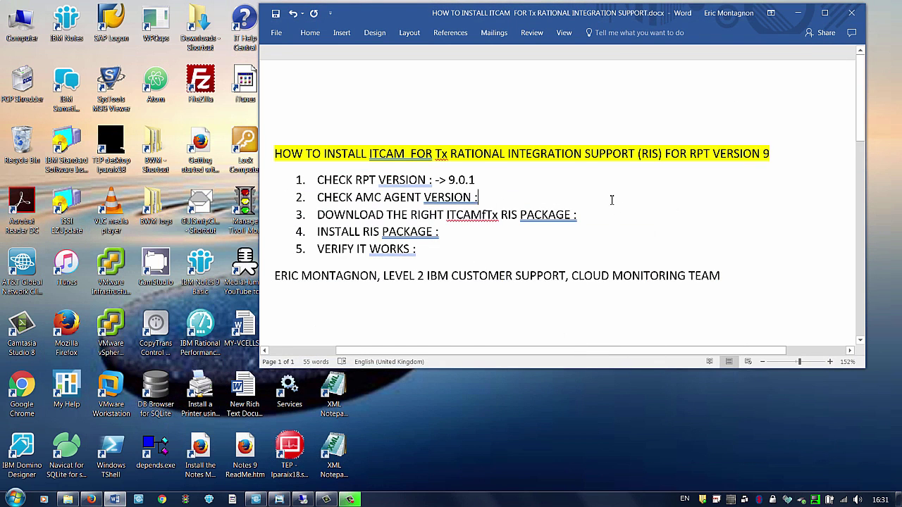
# Step: Add "-> 7.4.0.1 IF14" after CHECK AMC AGENT VERSION in the Word checklist
pyautogui.click(505, 200)
pyautogui.write('-> 7')
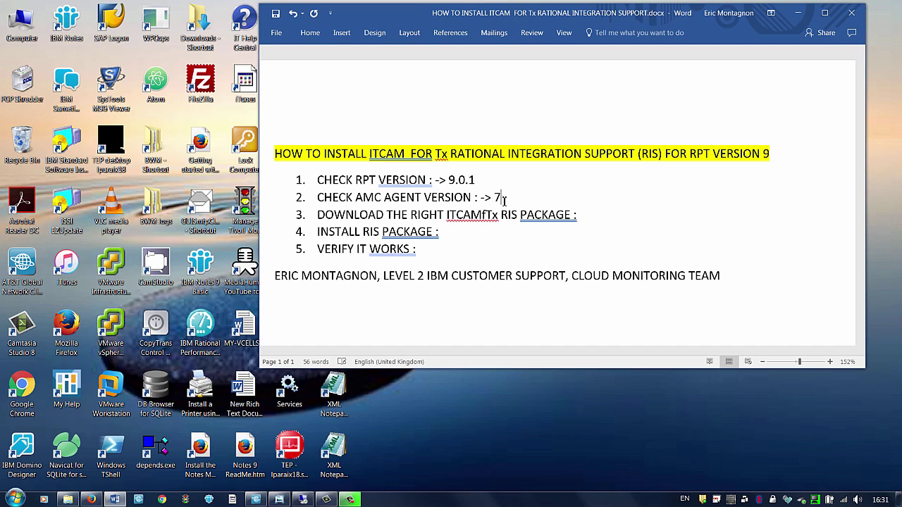
pyautogui.write('.4.0.1 IF14')
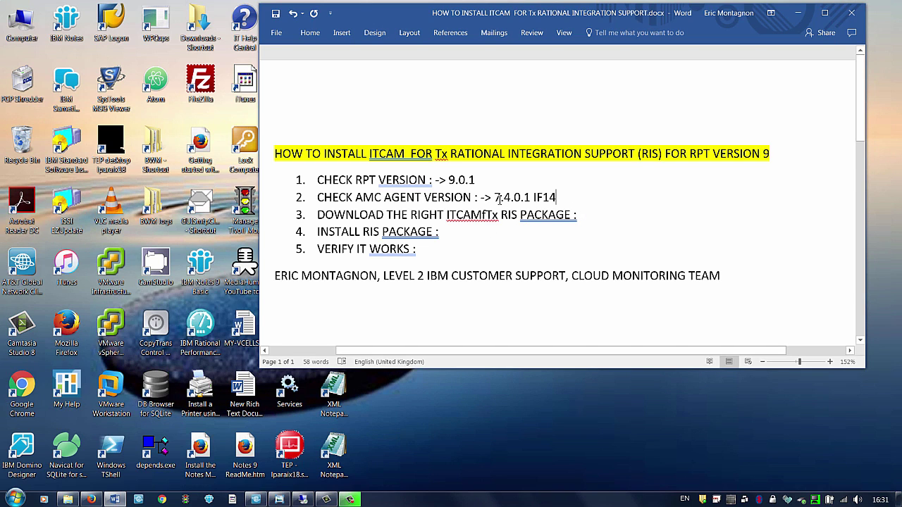
# Step: Copy "7.4.0.1 IF14" to the end of the DOWNLOAD THE RIGHT ITCAMfTx RIS PACKAGE line
pyautogui.moveTo(495, 198); pyautogui.dragTo(541, 200)
pyautogui.hotkey('ctrl', 'c')
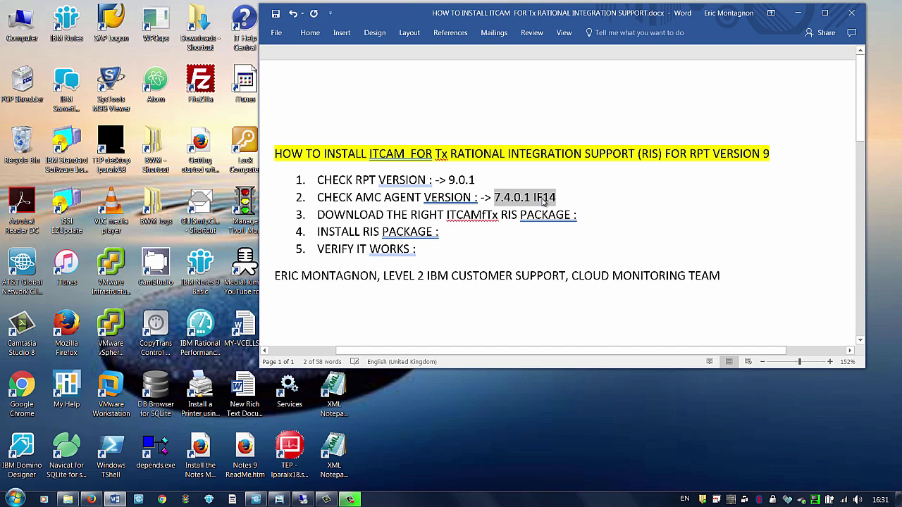
pyautogui.click(598, 220)
pyautogui.hotkey('ctrl', 'v')
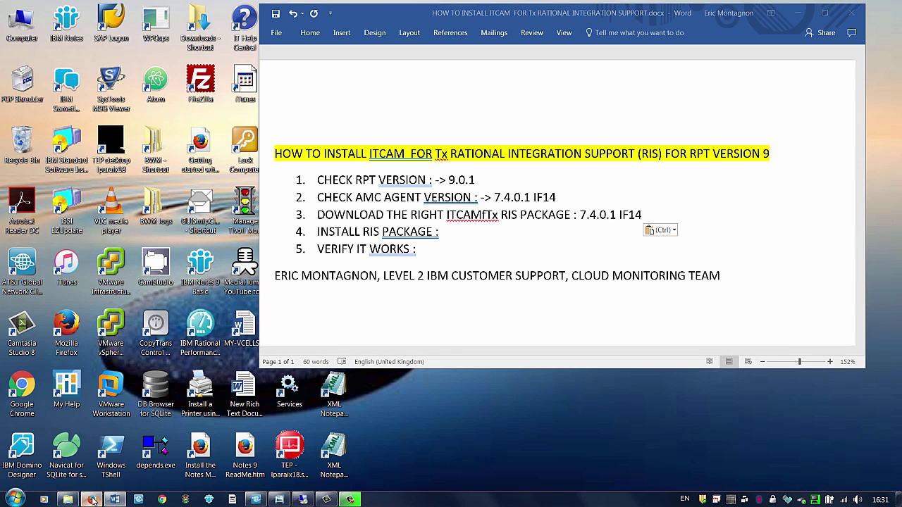
# Step: Switch to Firefox and submit the Fix Central access control options with entitled fixes and the PROD Environment instance
pyautogui.click(94, 498)
pyautogui.click(59, 395)
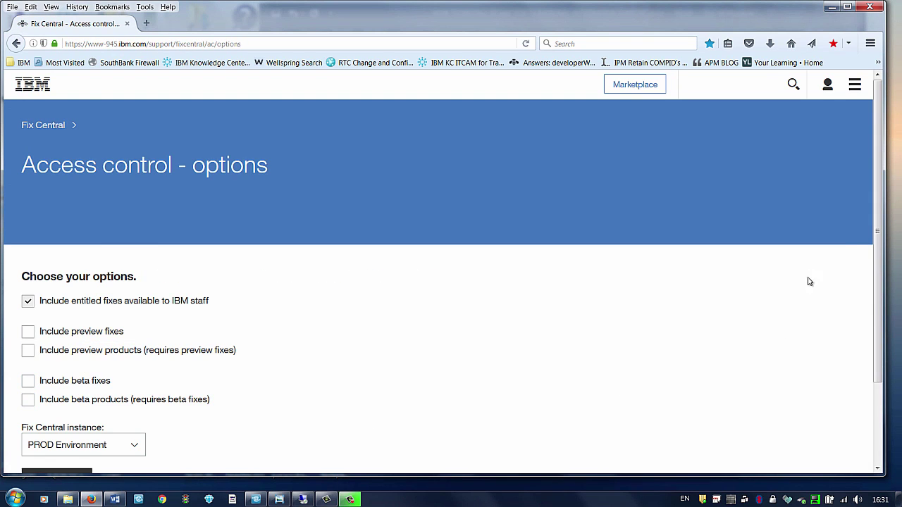
pyautogui.scroll(-2, 874, 257)
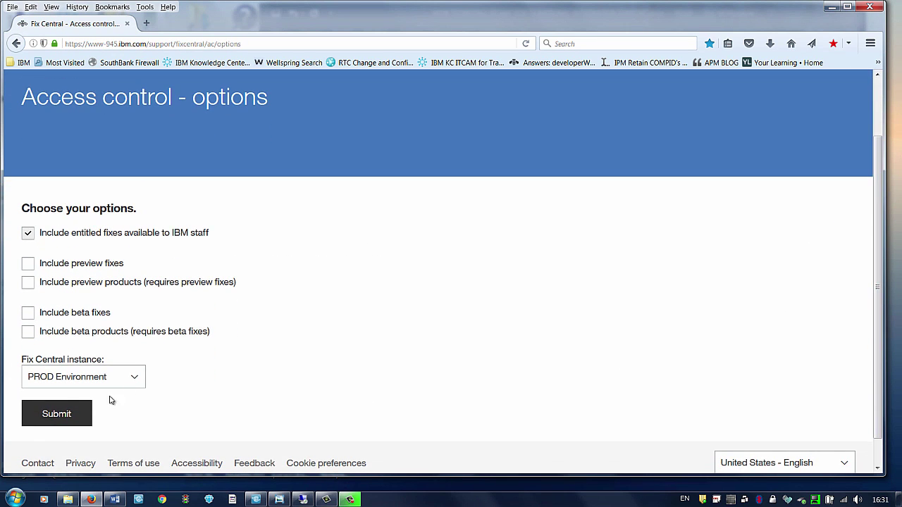
pyautogui.click(64, 416)
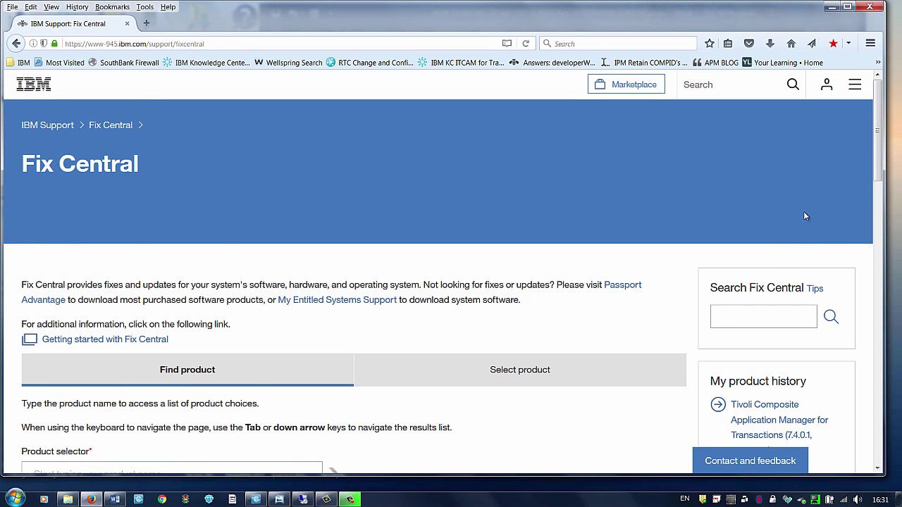
# Step: Find "composite" in the Fix Central product selector and choose Tivoli Composite Application Manager for Transactions
pyautogui.scroll(-4, 880, 167)
pyautogui.click(170, 327)
pyautogui.write('compo')
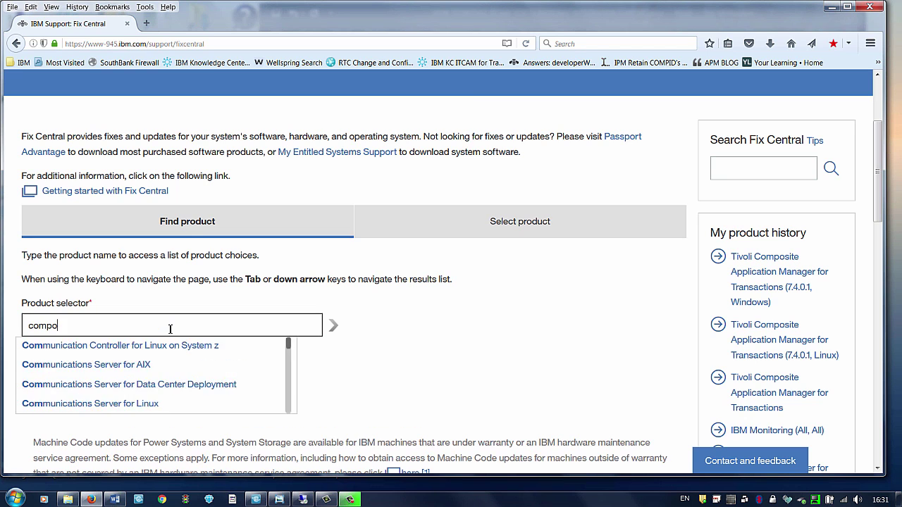
pyautogui.write('site')
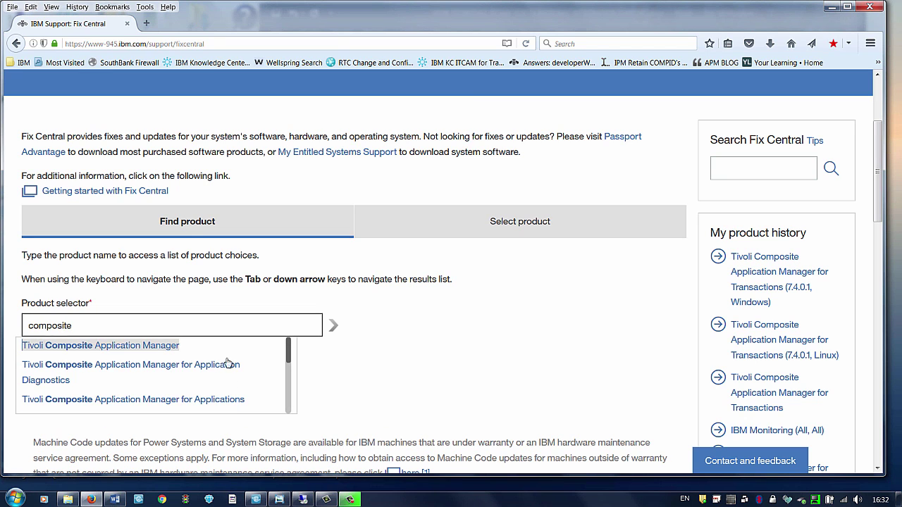
pyautogui.moveTo(289, 362); pyautogui.dragTo(286, 420)
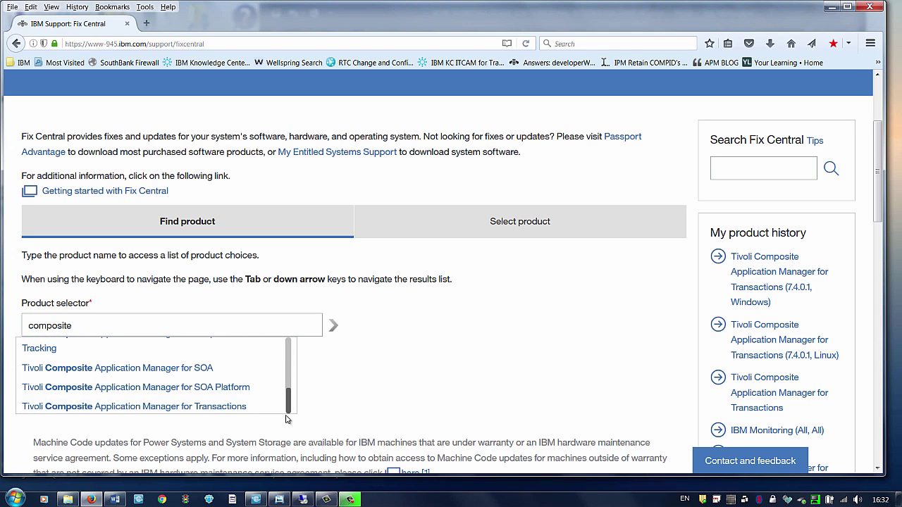
pyautogui.click(171, 414)
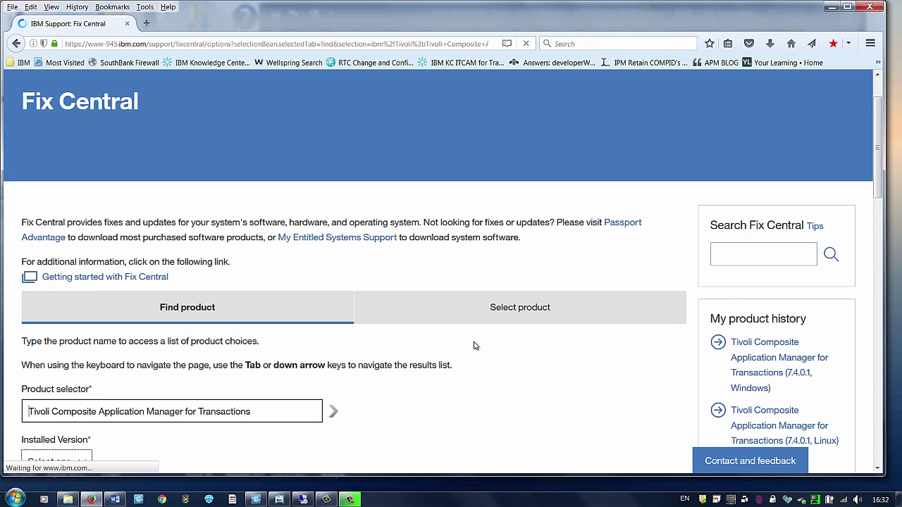
# Step: Set the installed version to 7.4.0.1 and the platform to Windows, and continue to the fix identification page
pyautogui.moveTo(880, 178); pyautogui.dragTo(880, 225)
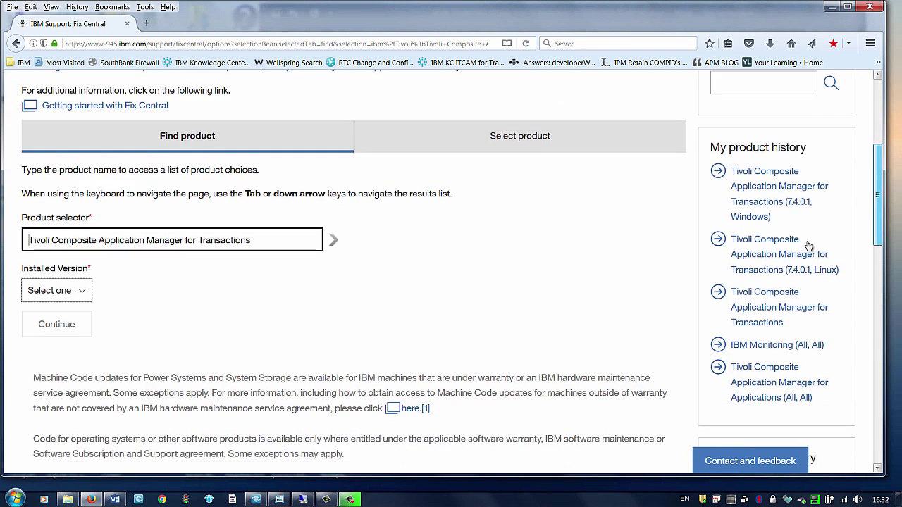
pyautogui.click(77, 293)
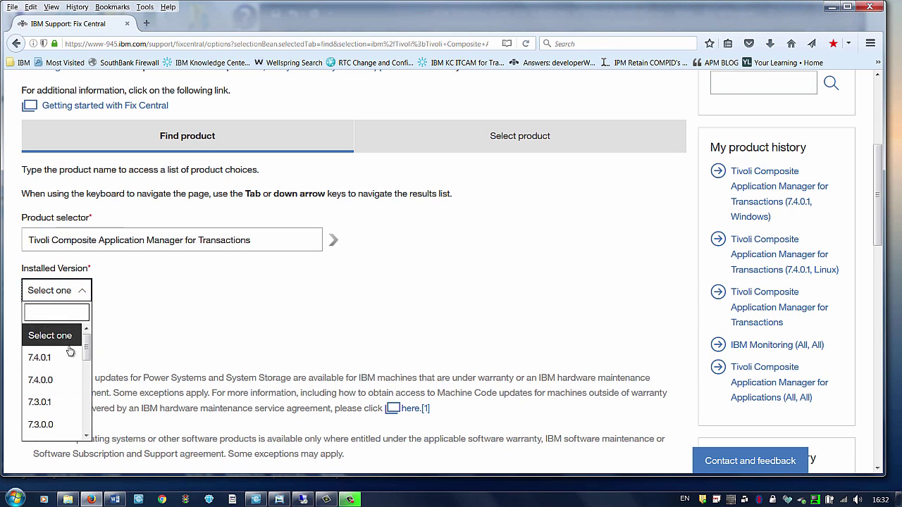
pyautogui.click(50, 358)
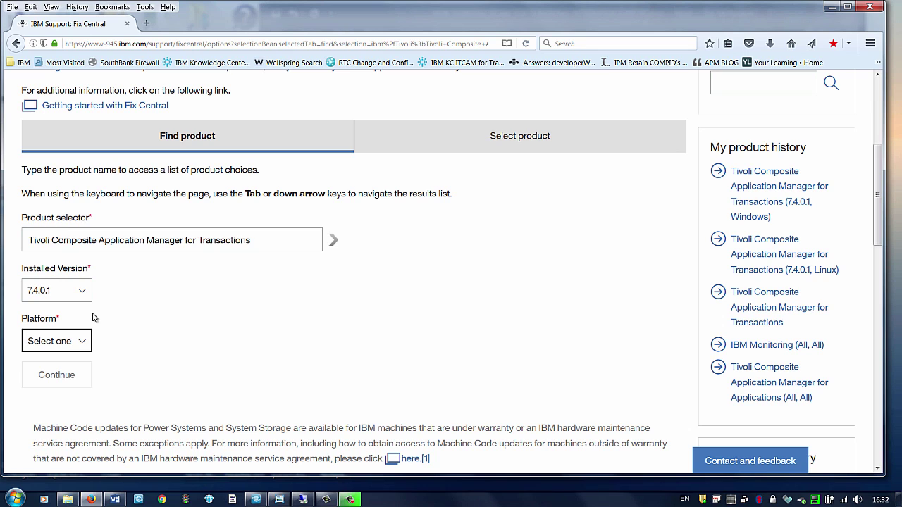
pyautogui.click(83, 343)
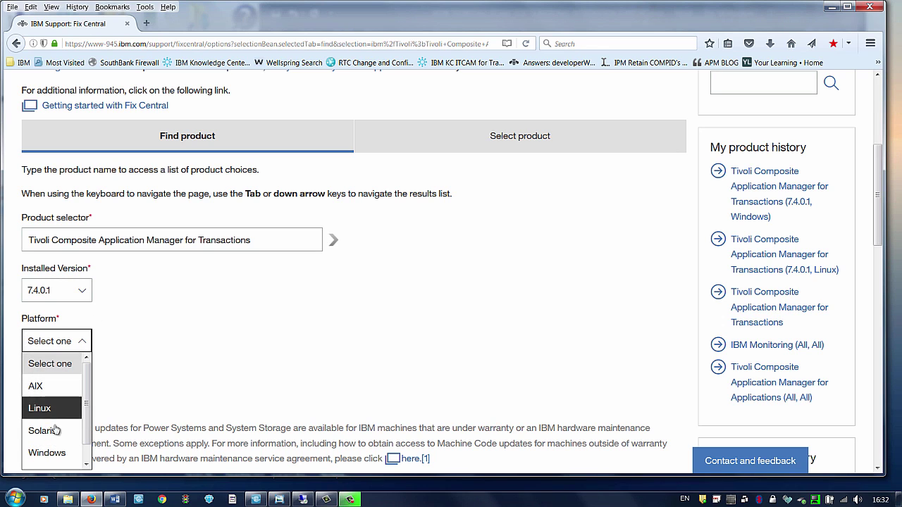
pyautogui.click(57, 454)
pyautogui.press('Tab')
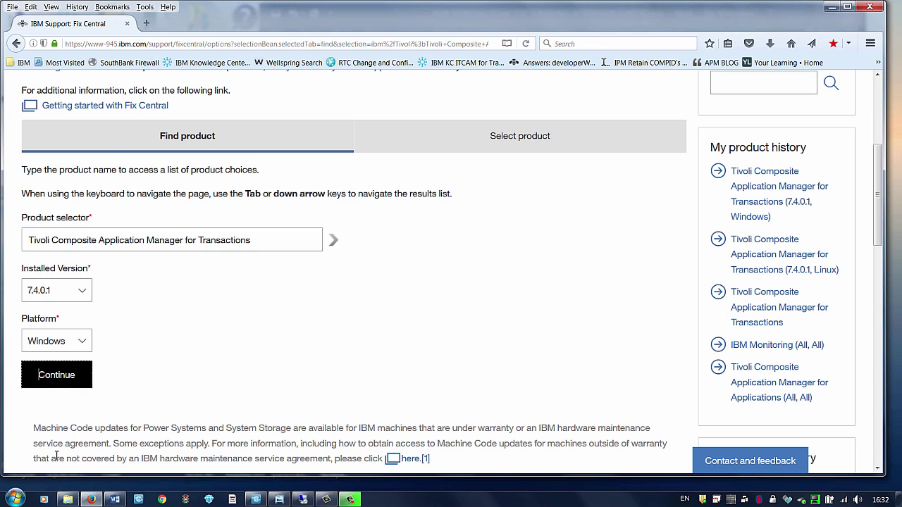
pyautogui.click(62, 377)
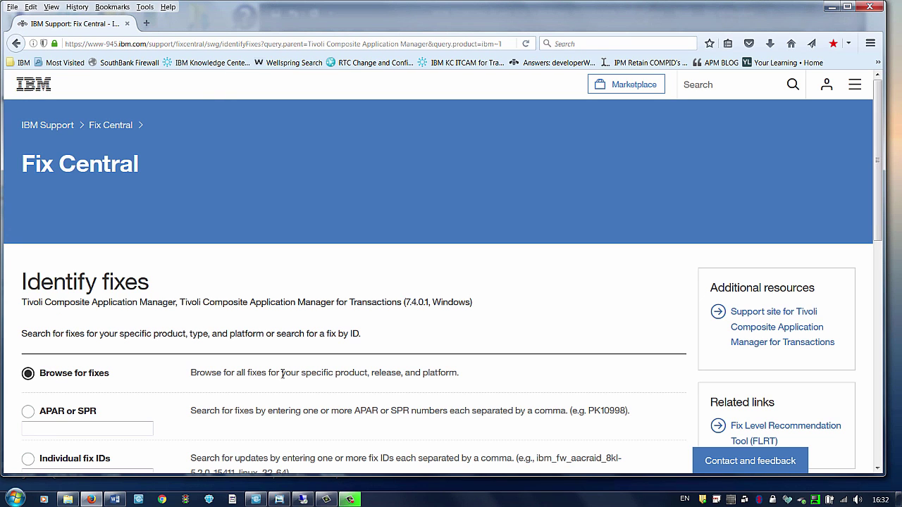
# Step: Browse all fixes for the selected product and locate interim fix 7.4.0.1-TIV-CAMRT-IF0014 in the results
pyautogui.moveTo(873, 215); pyautogui.dragTo(872, 282)
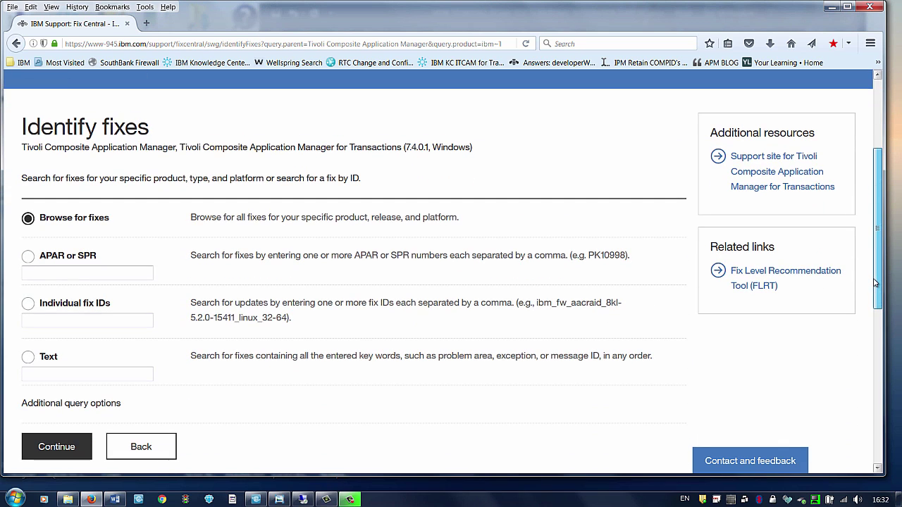
pyautogui.click(61, 450)
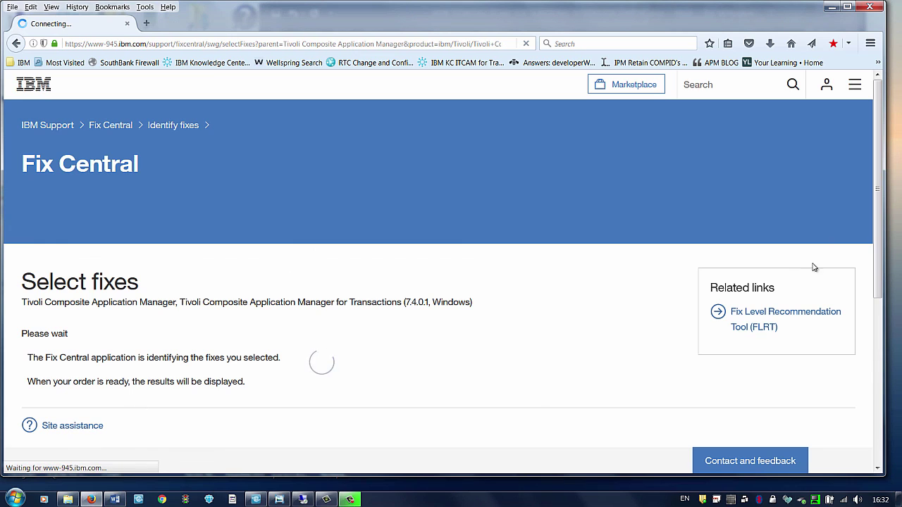
pyautogui.click(878, 198)
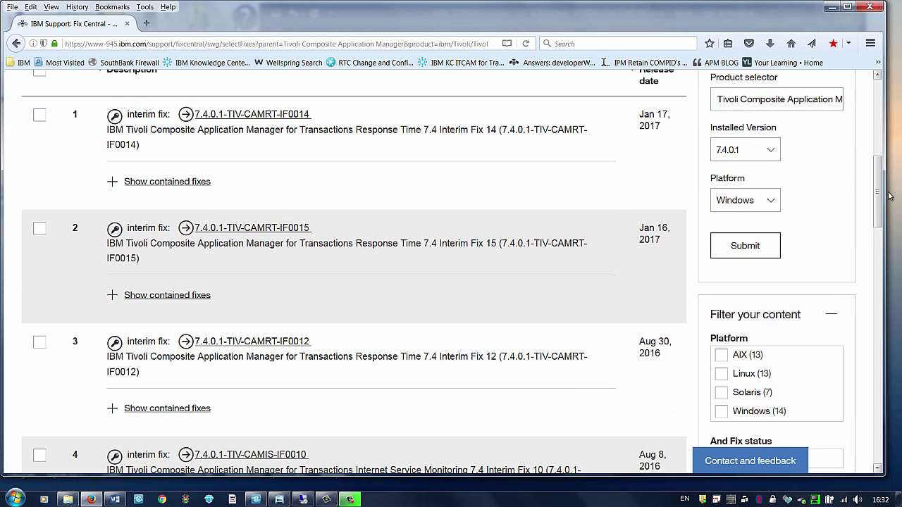
pyautogui.moveTo(336, 121)
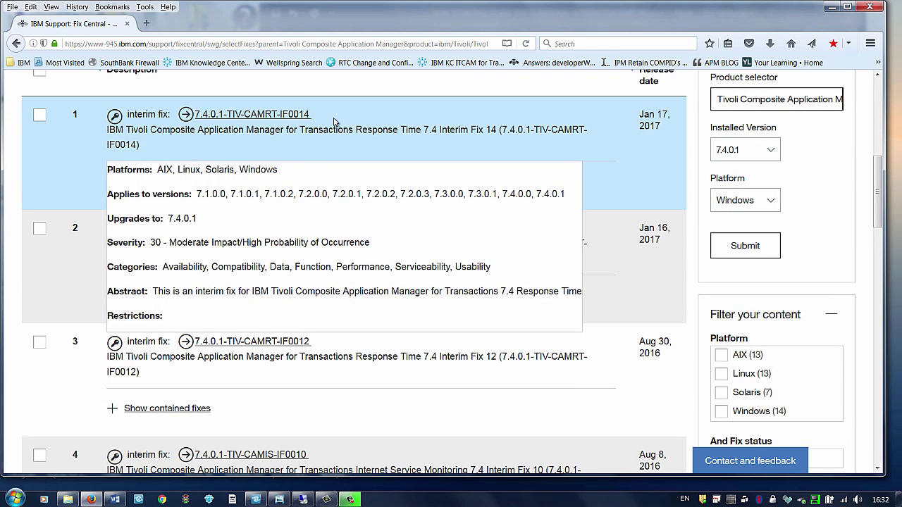
pyautogui.moveTo(329, 118); pyautogui.dragTo(196, 117)
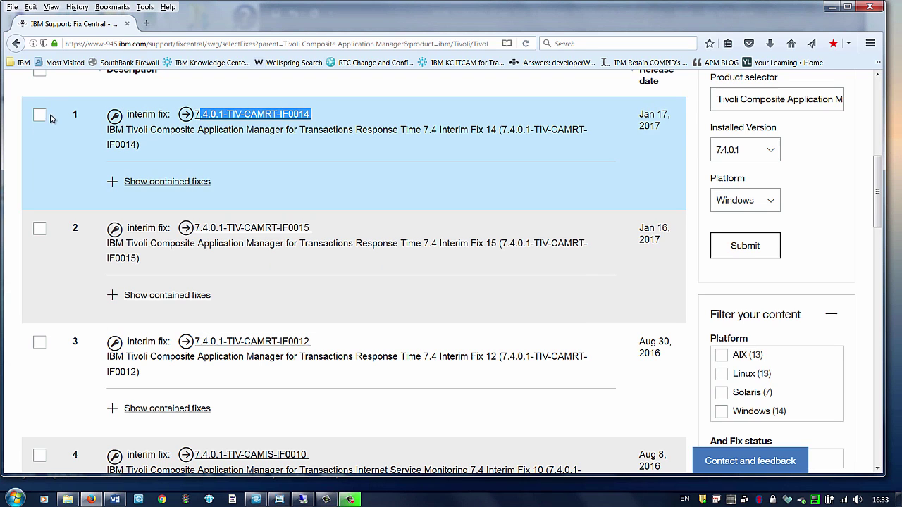
# Step: Return to the Word checklist and place the cursor at the end of the INSTALL RIS PACKAGE line
pyautogui.click(832, 7)
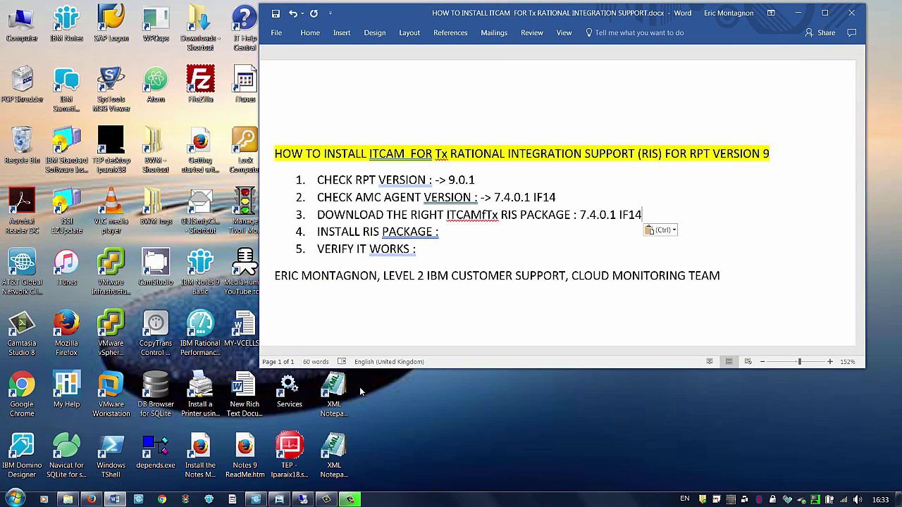
pyautogui.click(457, 239)
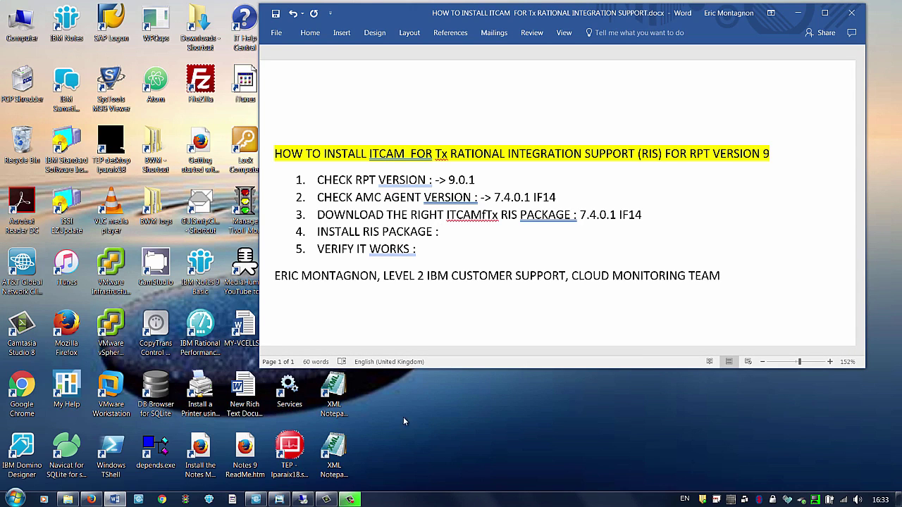
# Step: Switch to Windows Explorer and look for the package on Transcend (D:) in images\ITCAM4Tx\Tx74\images\fixpack-testfix-if\RT
pyautogui.moveTo(68, 499)
pyautogui.click(162, 416)
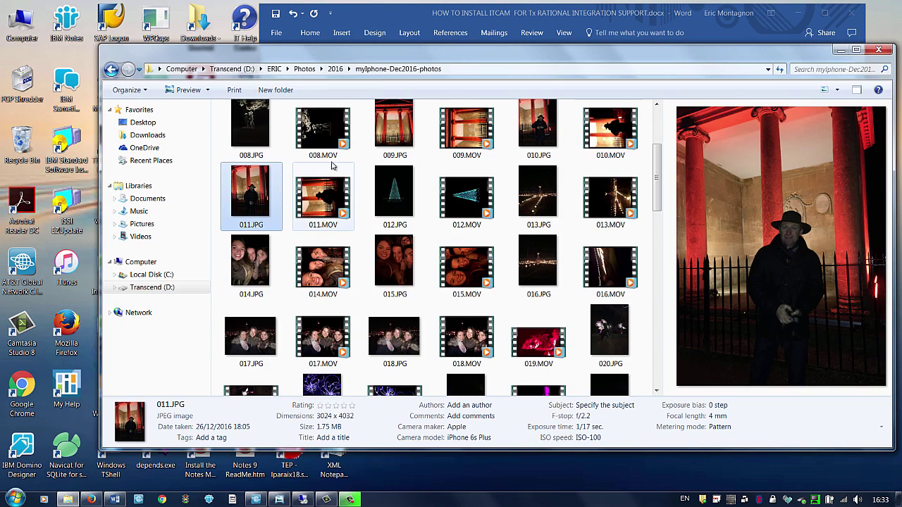
pyautogui.click(151, 287)
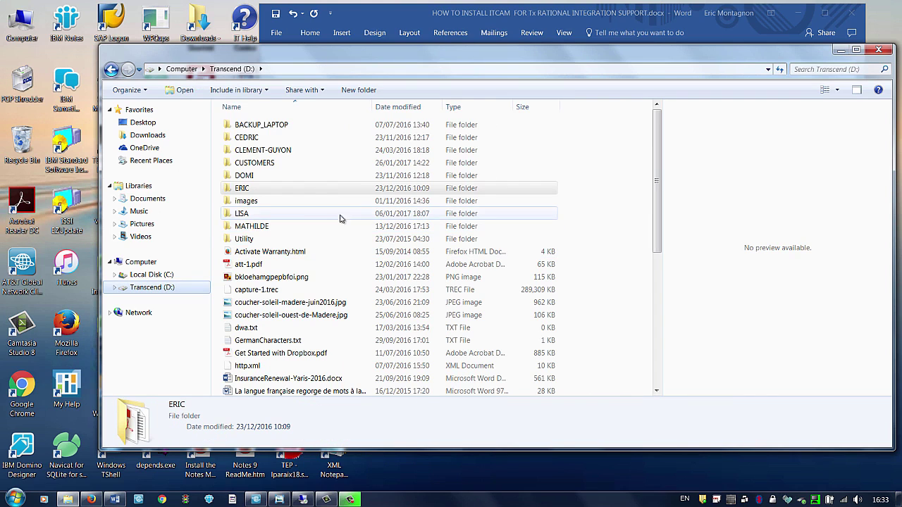
pyautogui.doubleClick(248, 202)
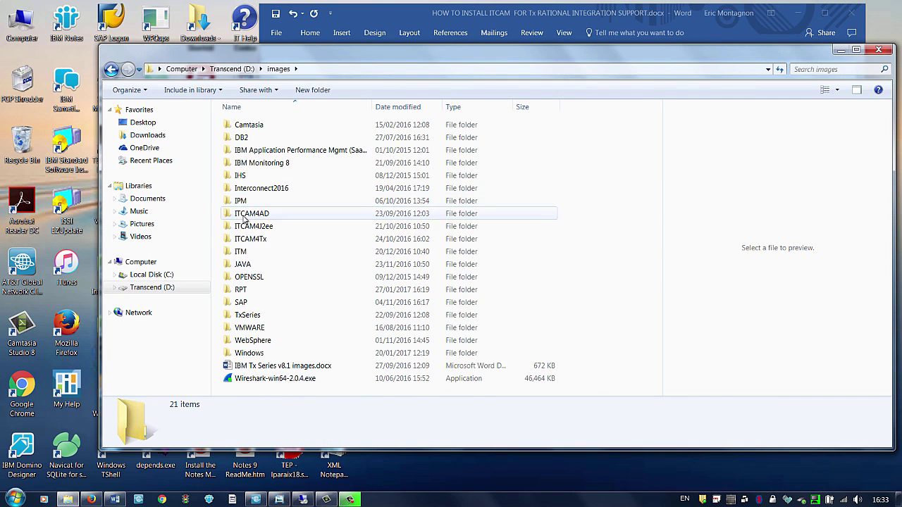
pyautogui.doubleClick(249, 239)
pyautogui.doubleClick(247, 200)
pyautogui.doubleClick(250, 138)
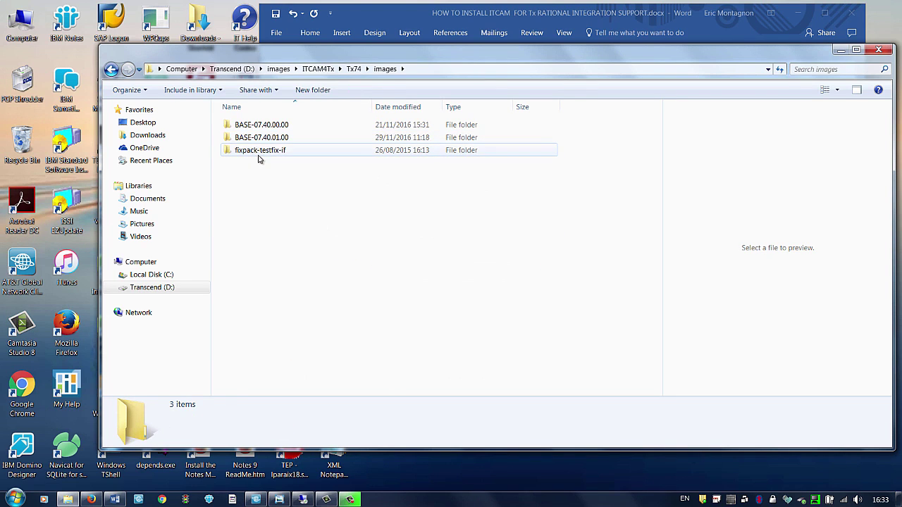
pyautogui.doubleClick(258, 152)
pyautogui.doubleClick(242, 164)
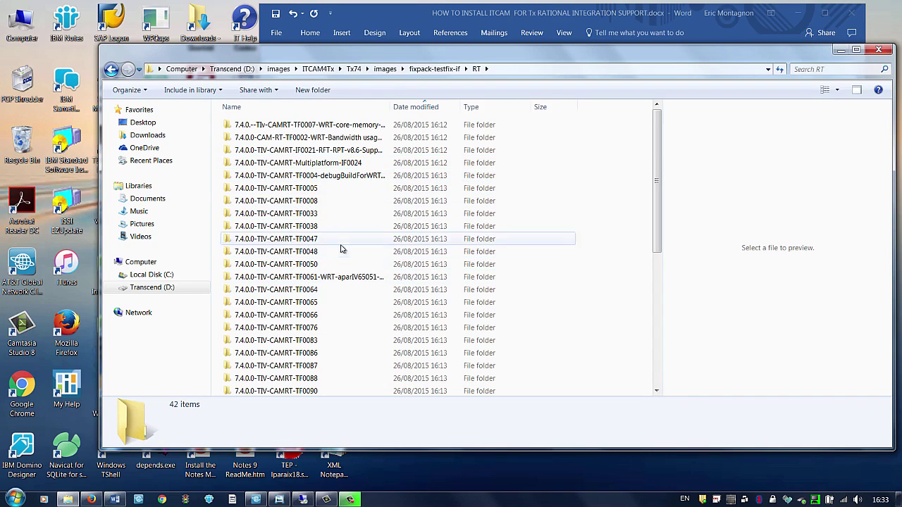
pyautogui.moveTo(656, 224); pyautogui.dragTo(671, 344)
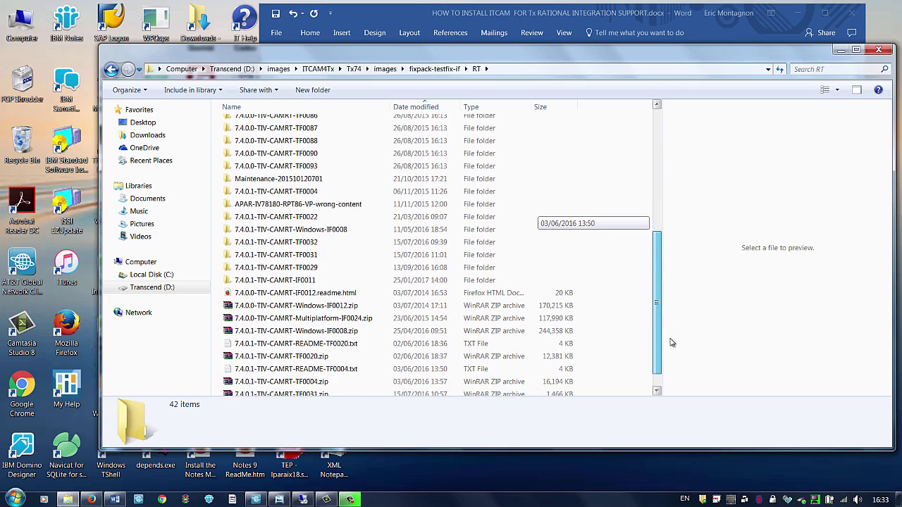
# Step: Open the inner 7.4.0.1-TIV-CAMRT-Windows-IF0014 folder under C:\IMAGES, where the IF0014 archive was extracted
pyautogui.click(169, 275)
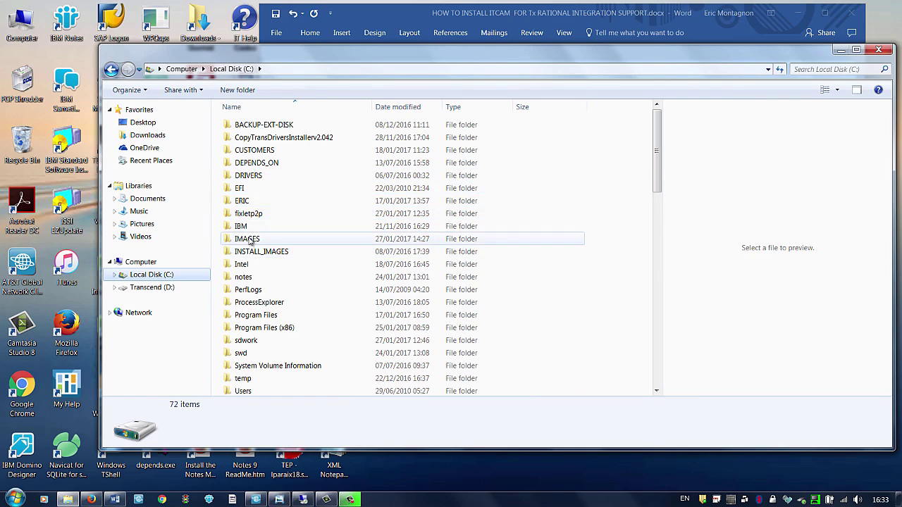
pyautogui.doubleClick(248, 240)
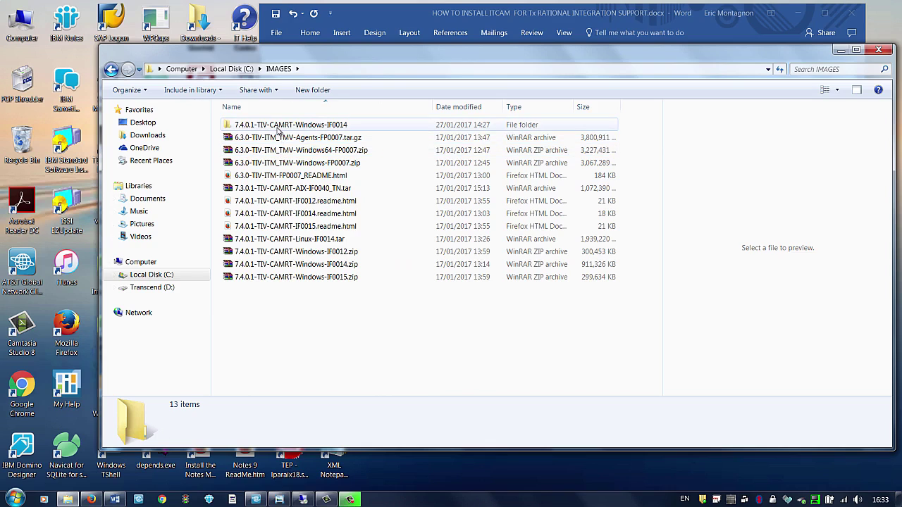
pyautogui.click(279, 127)
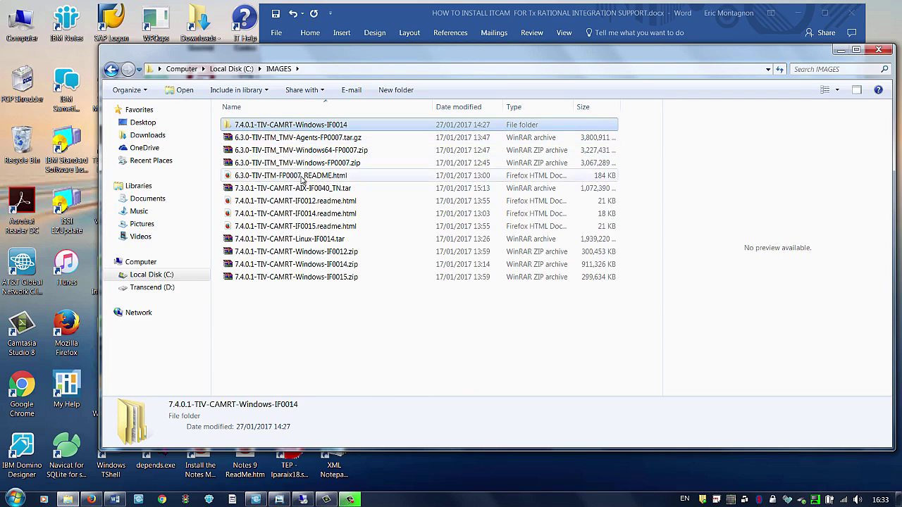
pyautogui.click(334, 266)
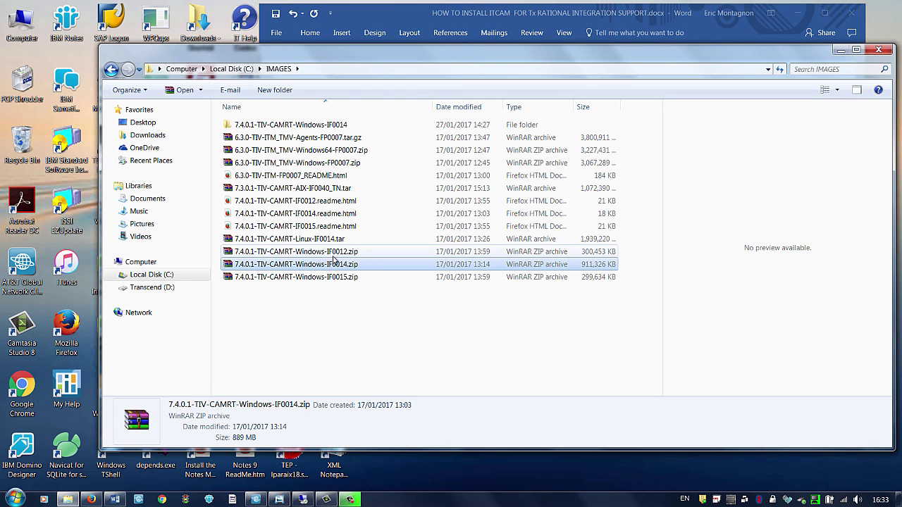
pyautogui.doubleClick(298, 129)
pyautogui.doubleClick(296, 126)
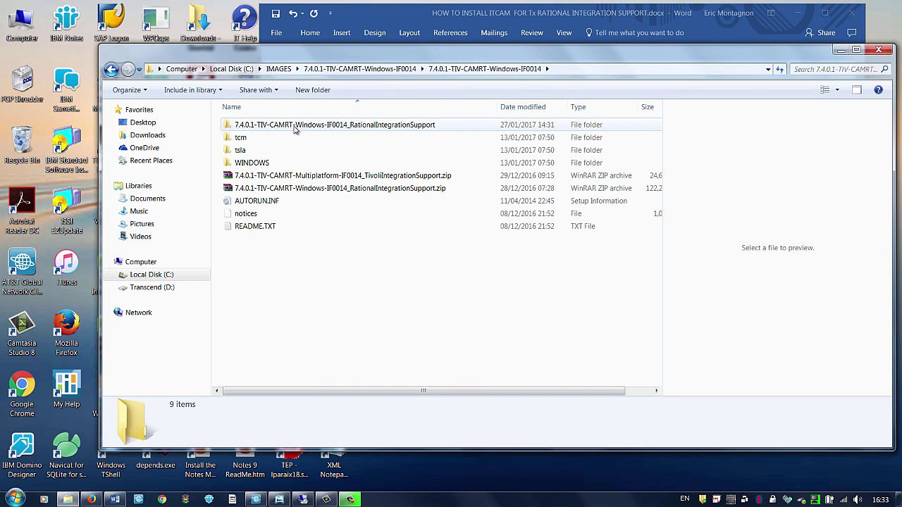
# Step: Lower the system volume to 17
pyautogui.press('XF86AudioLowerVolume')
pyautogui.press('XF86AudioLowerVolume')
pyautogui.press('XF86AudioLowerVolume')
pyautogui.press('XF86AudioLowerVolume')
pyautogui.press('XF86AudioLowerVolume')
pyautogui.press('XF86AudioLowerVolume')
pyautogui.press('XF86AudioLowerVolume')
pyautogui.press('XF86AudioLowerVolume')
pyautogui.press('XF86AudioLowerVolume')
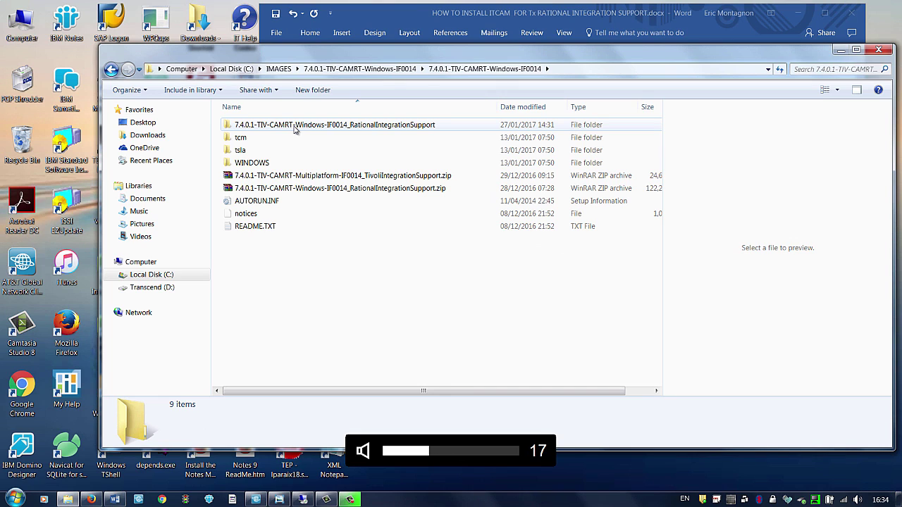
# Step: Open the WINDOWS subfolder and locate the setup.exe of the Composite Application Manager for Transactions installer
pyautogui.doubleClick(258, 167)
pyautogui.press('s')
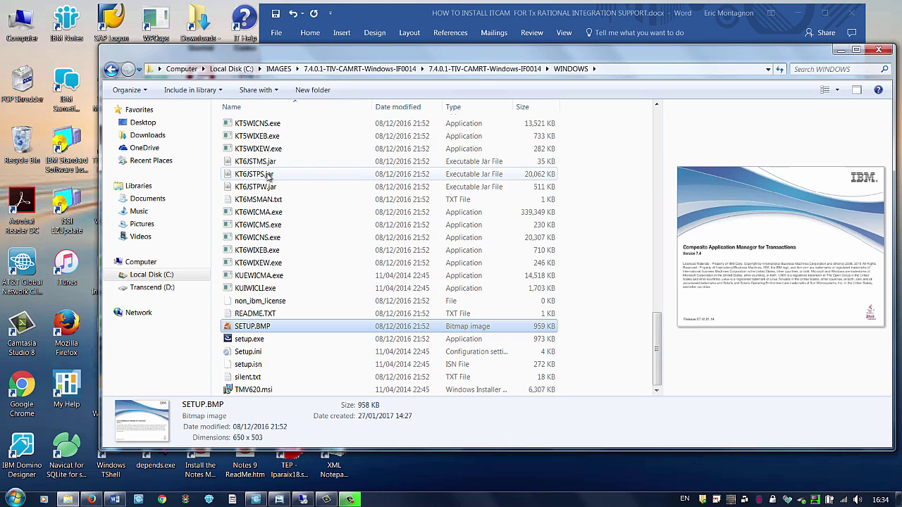
pyautogui.click(262, 341)
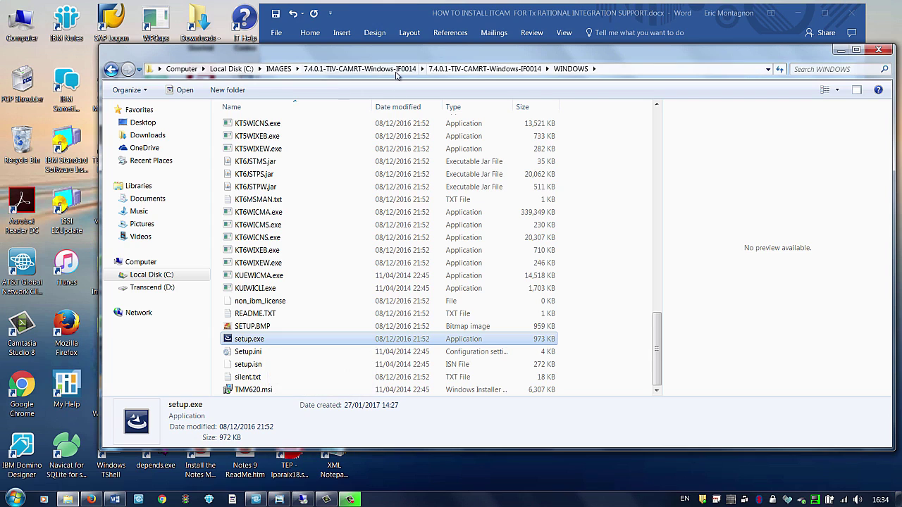
# Step: Go back to the inner IF0014 folder and examine 7.4.0.1-TIV-CAMRT-Windows-IF0014_RationalIntegrationSupport.zip with the full Size column shown
pyautogui.click(372, 73)
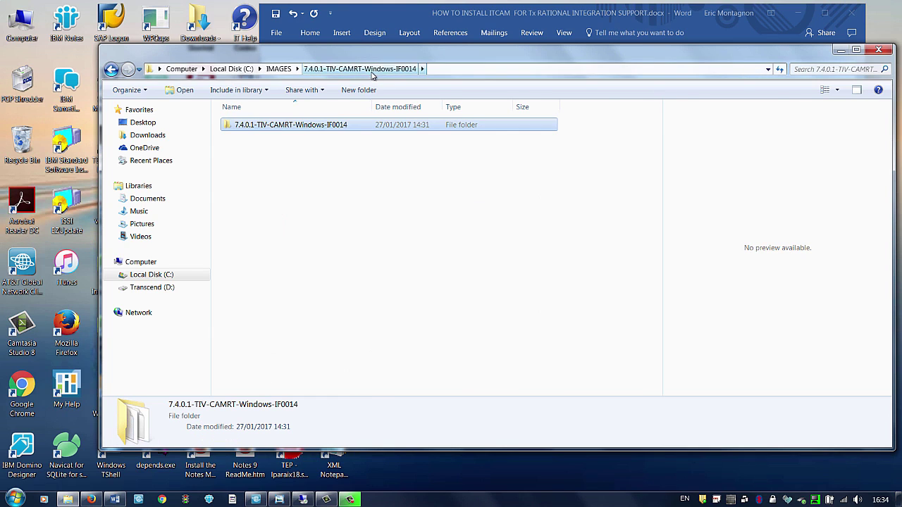
pyautogui.doubleClick(332, 127)
pyautogui.click(313, 127)
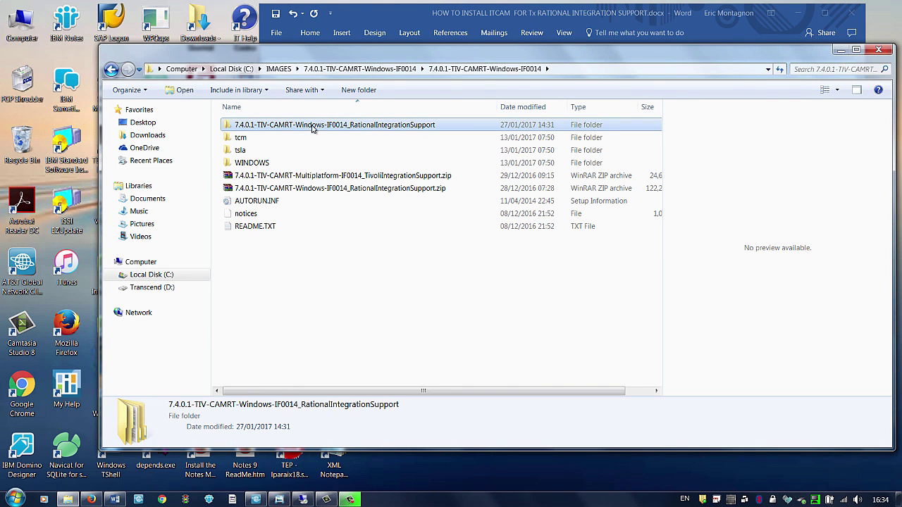
pyautogui.click(352, 190)
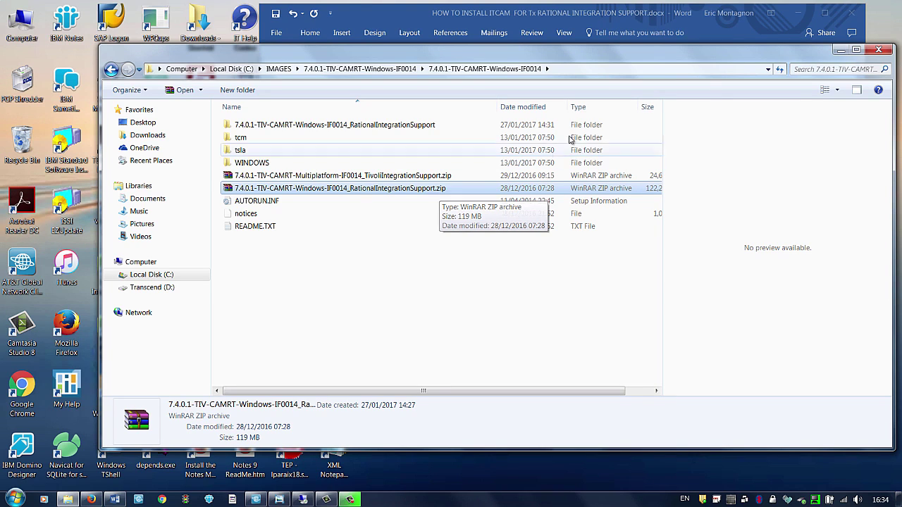
pyautogui.moveTo(664, 110); pyautogui.dragTo(733, 111)
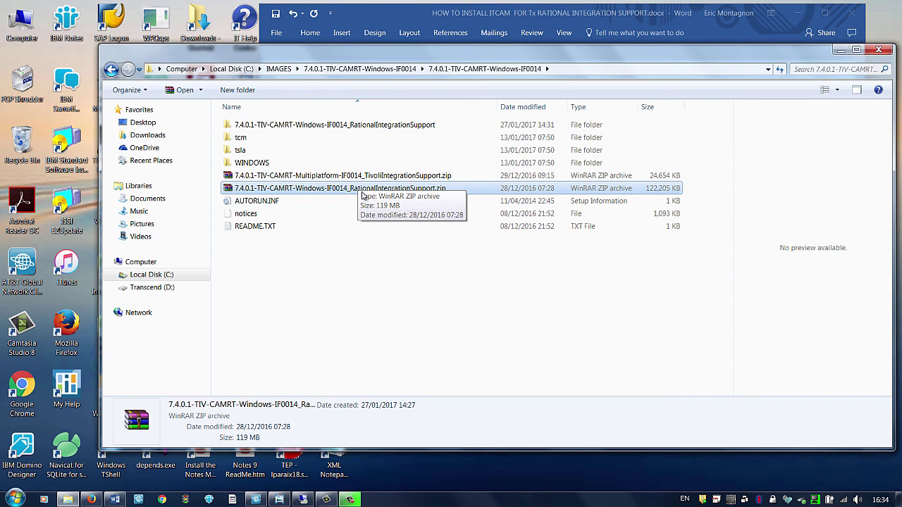
# Step: Open the extracted RationalIntegrationSupport folder and run its setup.exe as administrator
pyautogui.doubleClick(334, 125)
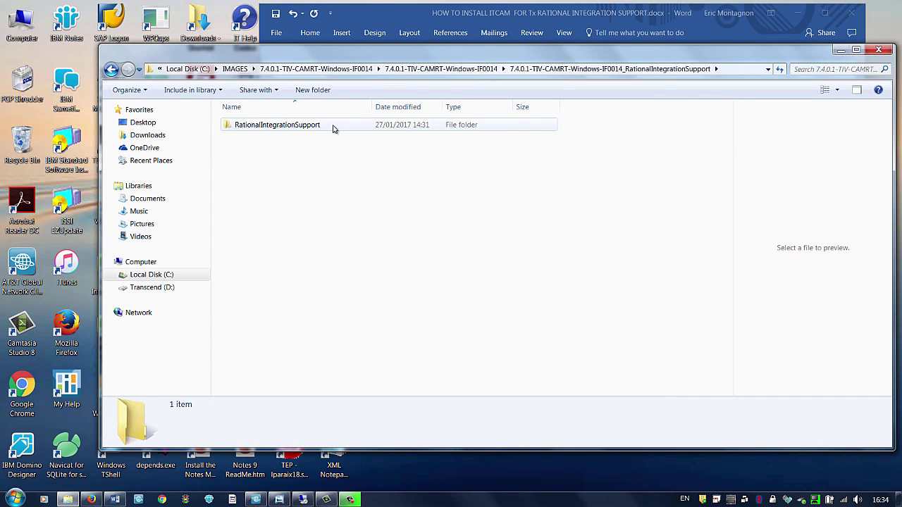
pyautogui.doubleClick(301, 125)
pyautogui.click(255, 279)
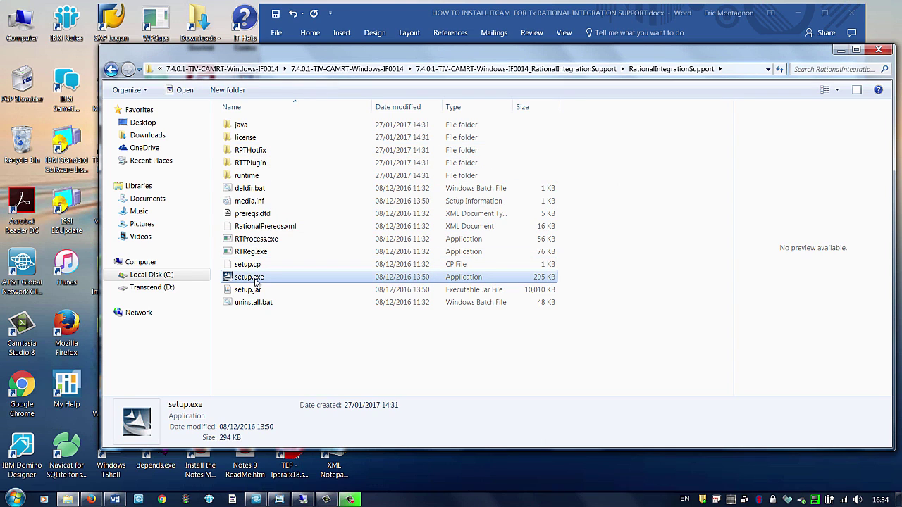
pyautogui.rightClick(256, 282)
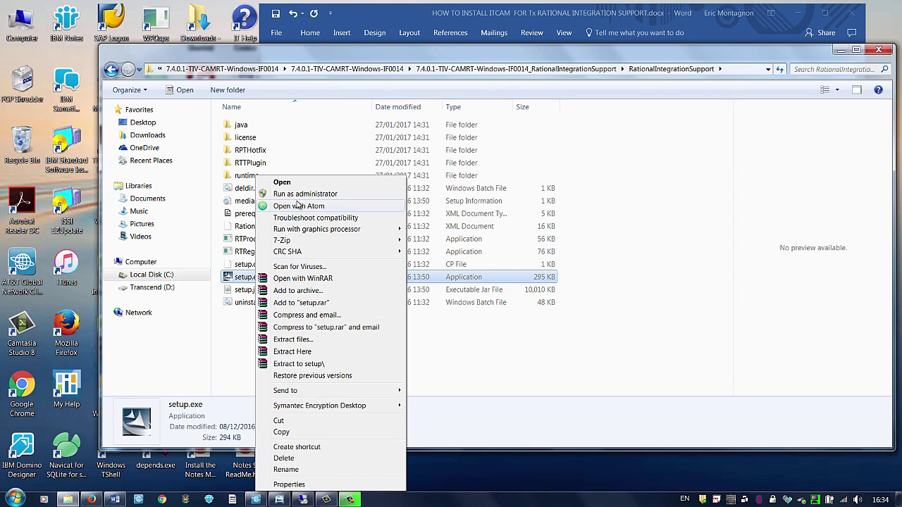
pyautogui.click(300, 195)
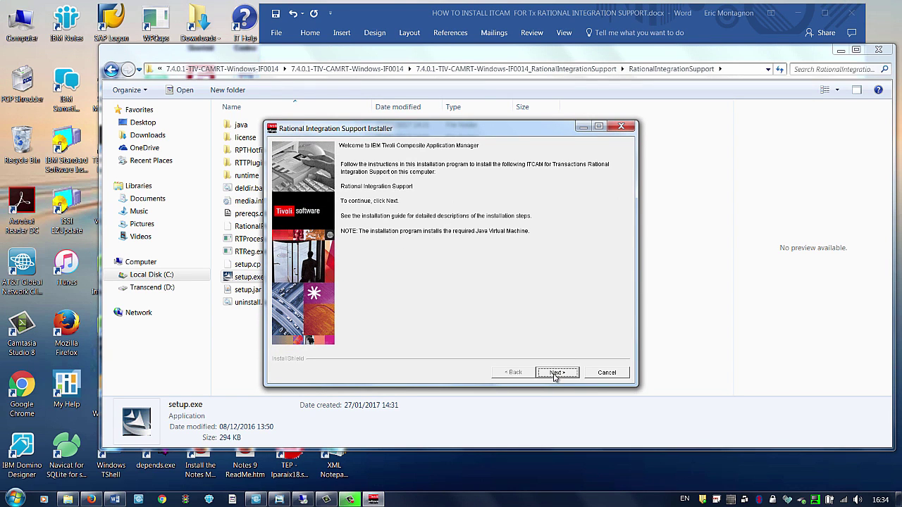
# Step: Complete the Rational Integration Support installer, accepting both the IBM and non-IBM terms and selecting IBM Rational Performance Tester Version 9.0
pyautogui.click(554, 373)
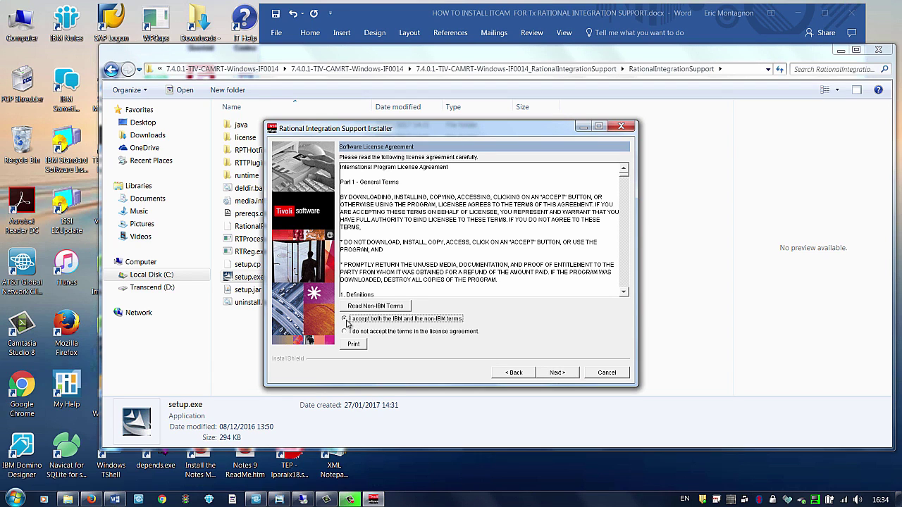
pyautogui.click(558, 373)
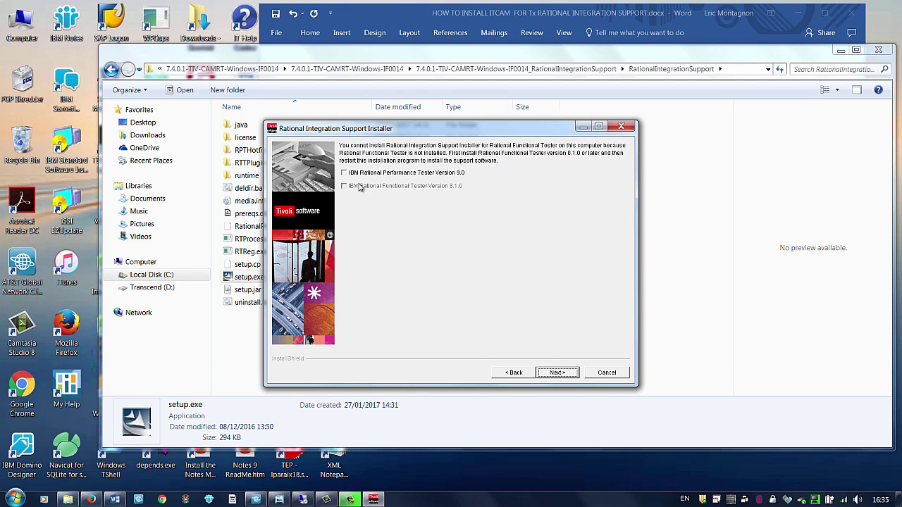
pyautogui.click(344, 174)
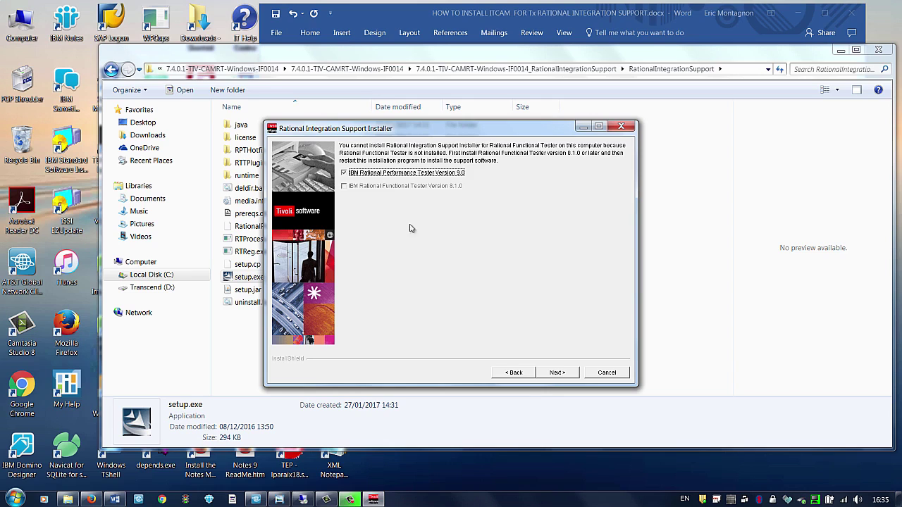
pyautogui.click(557, 373)
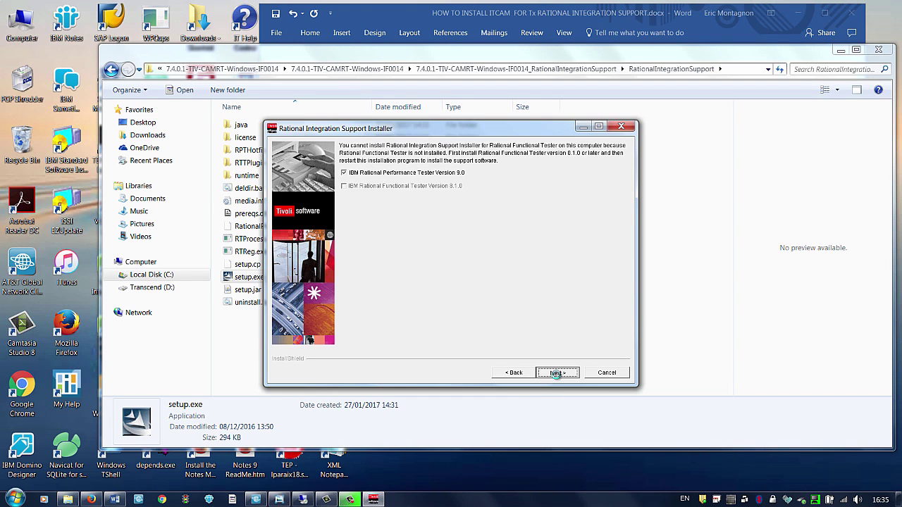
pyautogui.click(556, 373)
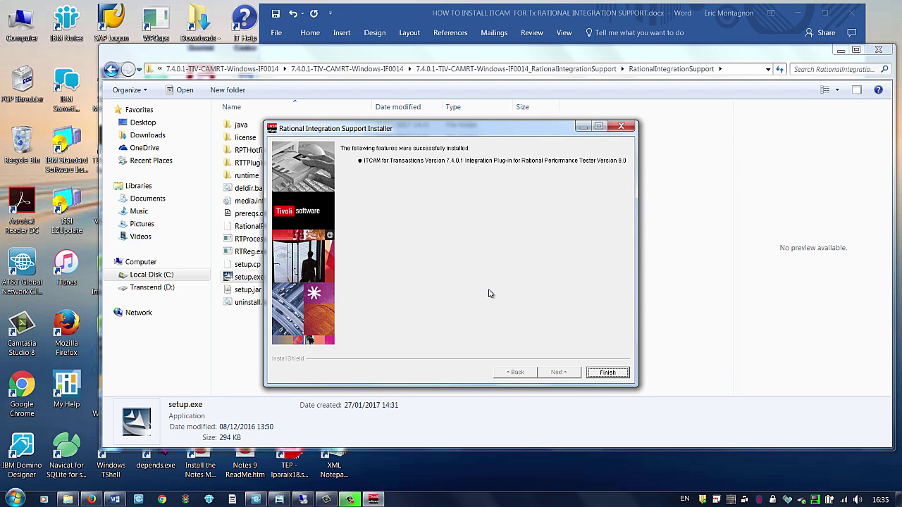
pyautogui.click(608, 372)
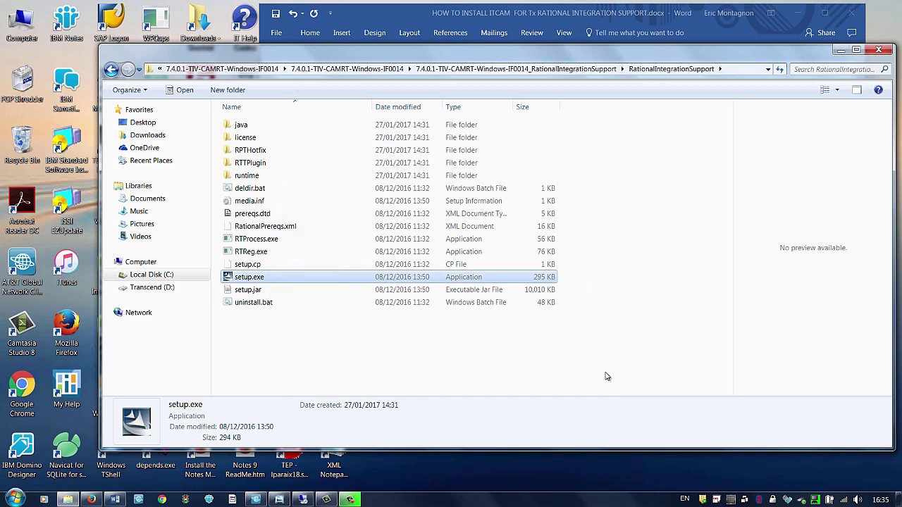
# Step: Minimize the installer folder and mark the INSTALL RIS PACKAGE item in the Word checklist as DONE
pyautogui.click(841, 51)
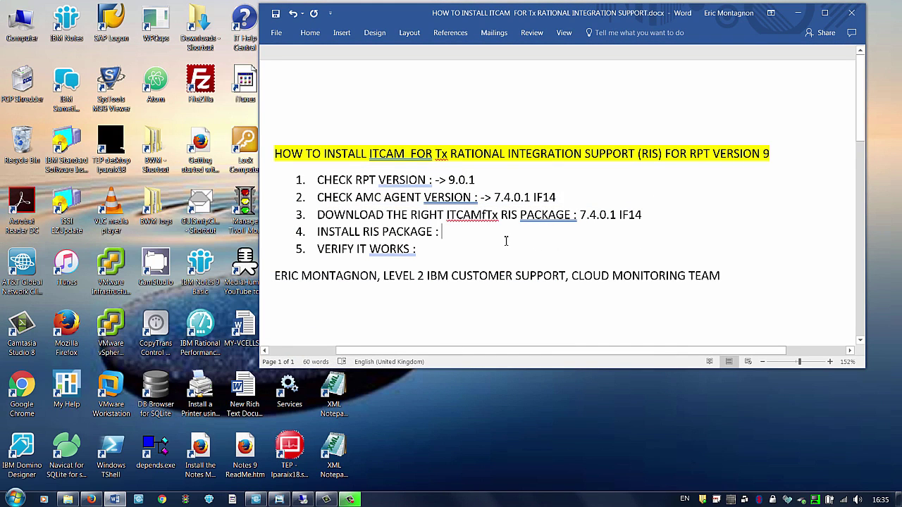
pyautogui.write('DONE')
pyautogui.press('BackSpace')
pyautogui.press('BackSpace')
pyautogui.write('NE')
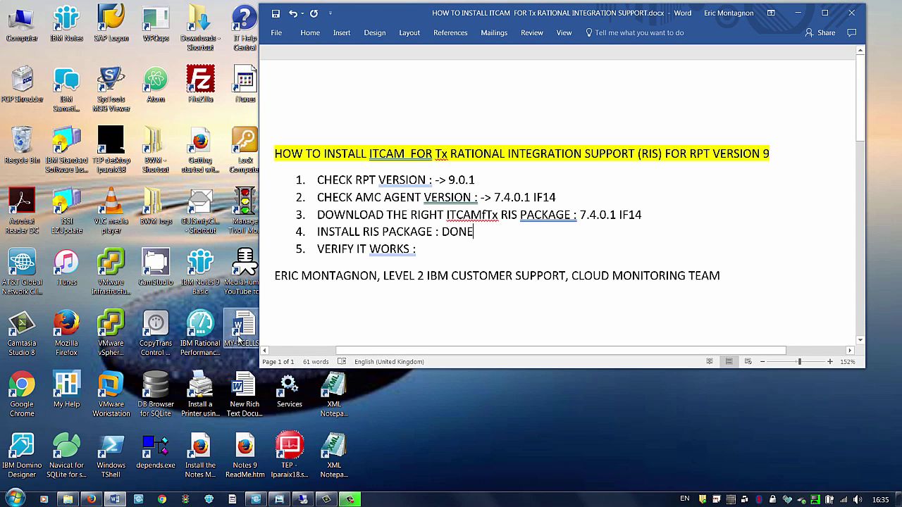
# Step: Launch Rational Performance Tester with the proposed workspace and start an export to Application Management Console host ns180.sbank.uk.ibm.com, keeping all projects selected
pyautogui.click(202, 325)
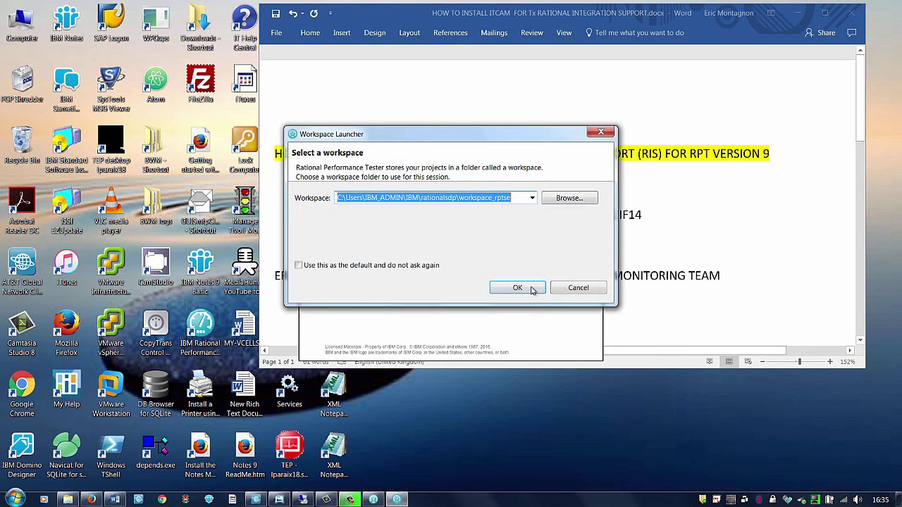
pyautogui.click(518, 288)
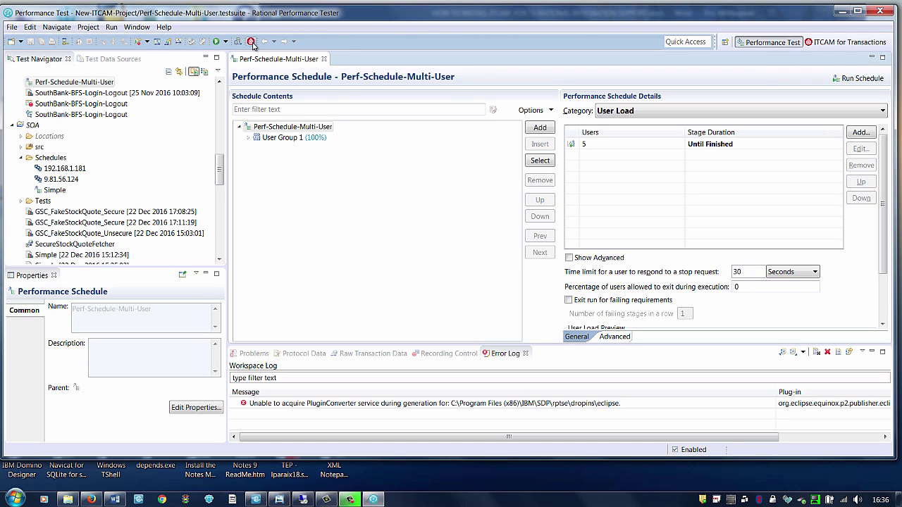
pyautogui.click(238, 44)
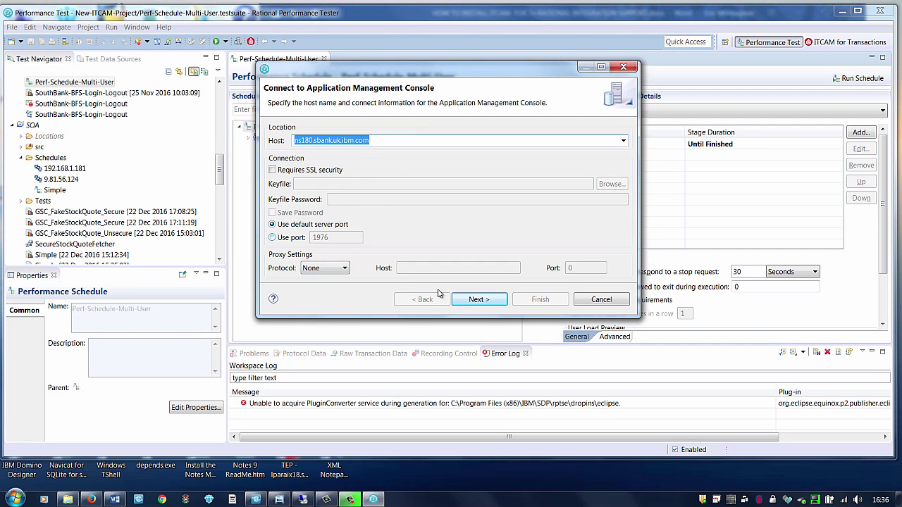
pyautogui.click(477, 302)
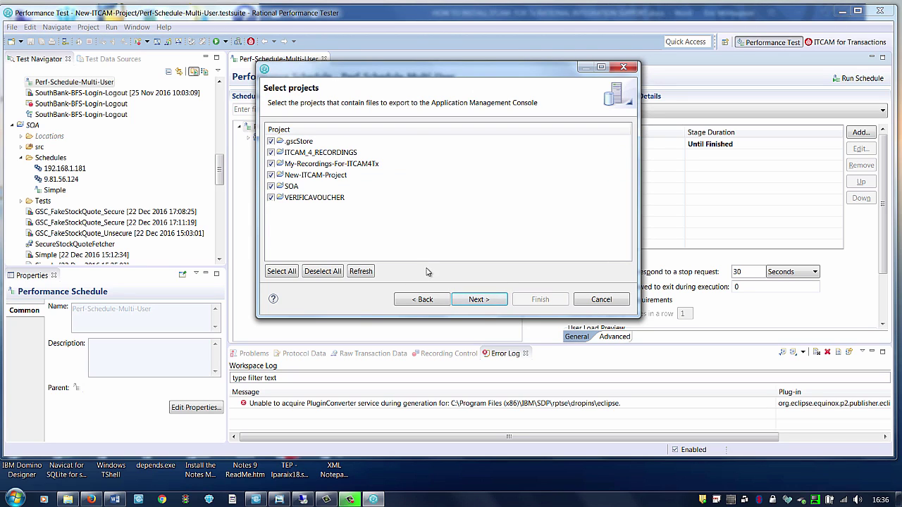
pyautogui.click(478, 301)
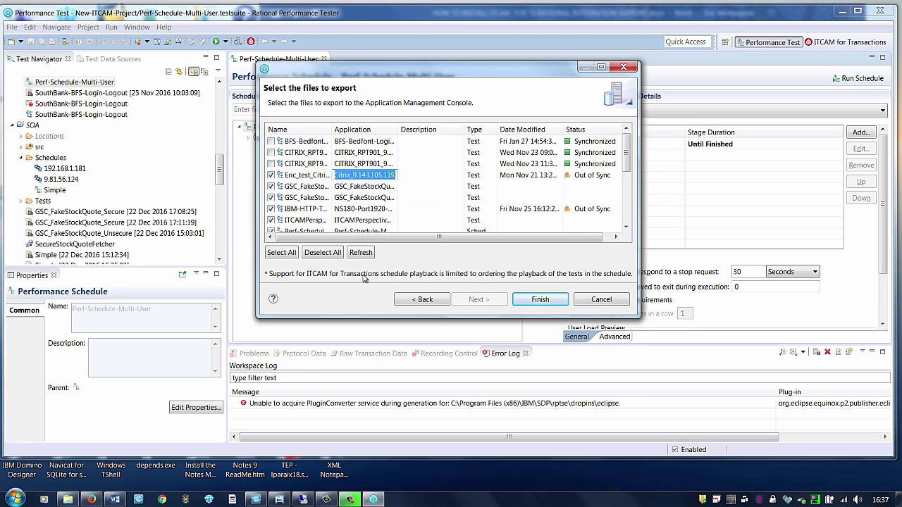
# Step: Export only the IBM-HTTP-TEMS-Port1920 test, overwriting the existing recording on the agent, and review and dismiss the upload results
pyautogui.click(323, 252)
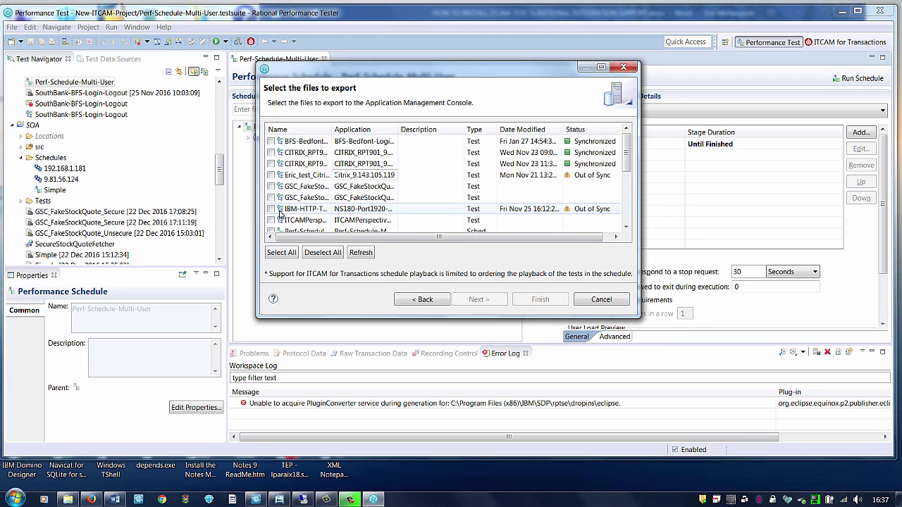
pyautogui.click(271, 209)
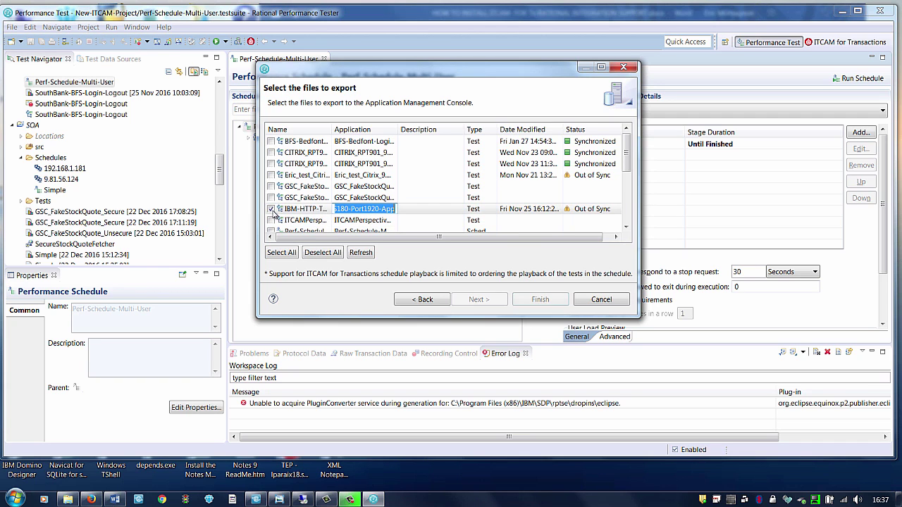
pyautogui.click(539, 300)
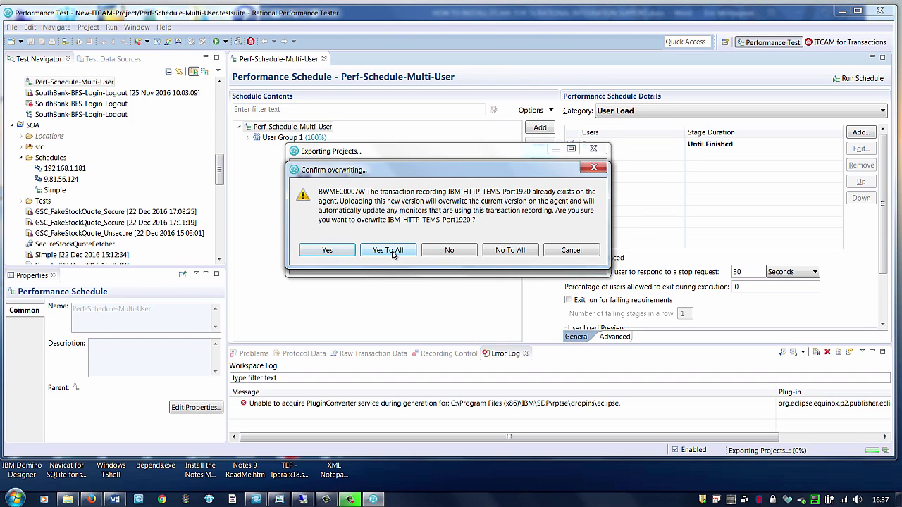
pyautogui.click(392, 253)
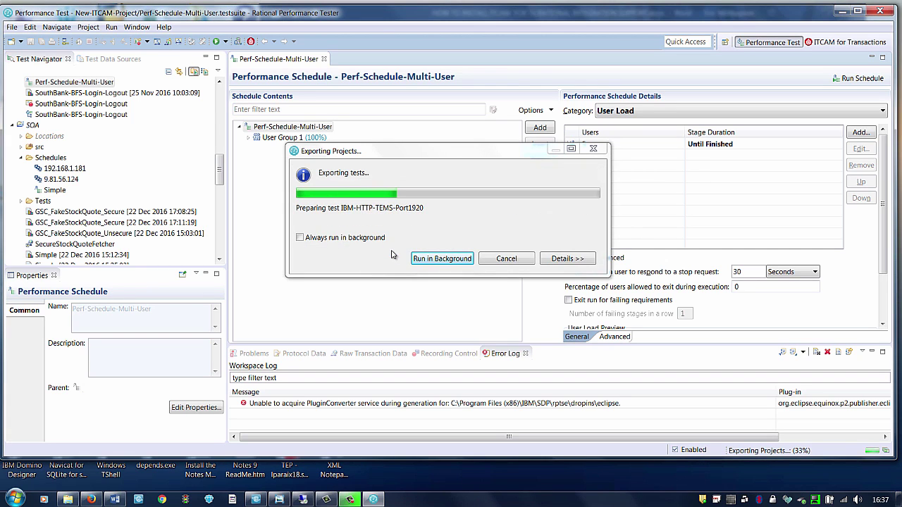
pyautogui.click(569, 259)
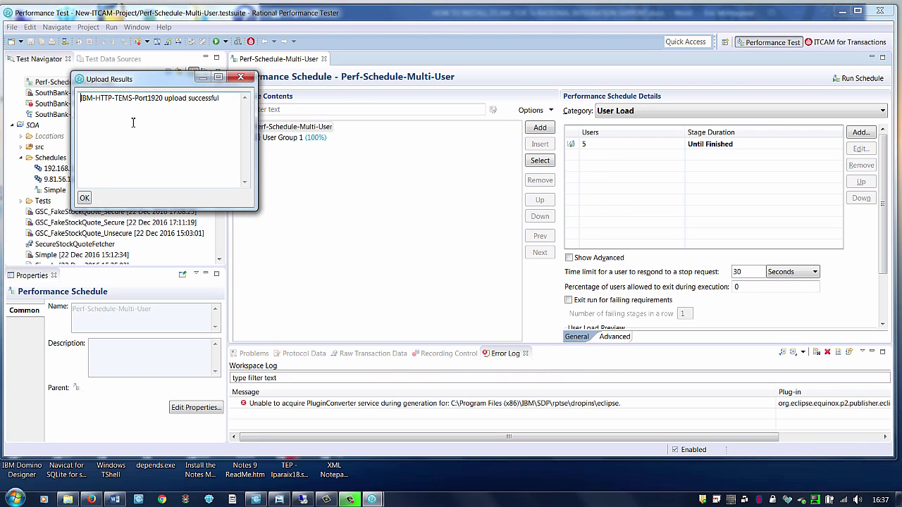
pyautogui.moveTo(219, 98); pyautogui.dragTo(150, 97)
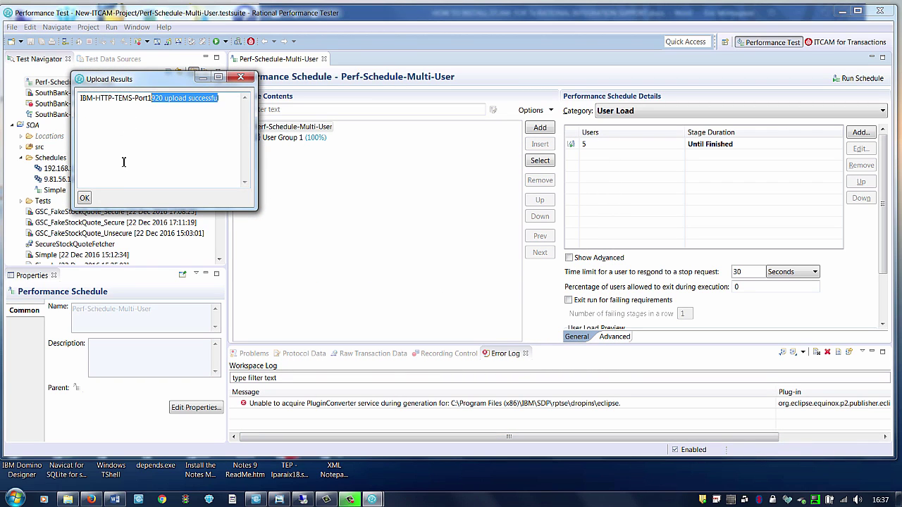
pyautogui.click(85, 198)
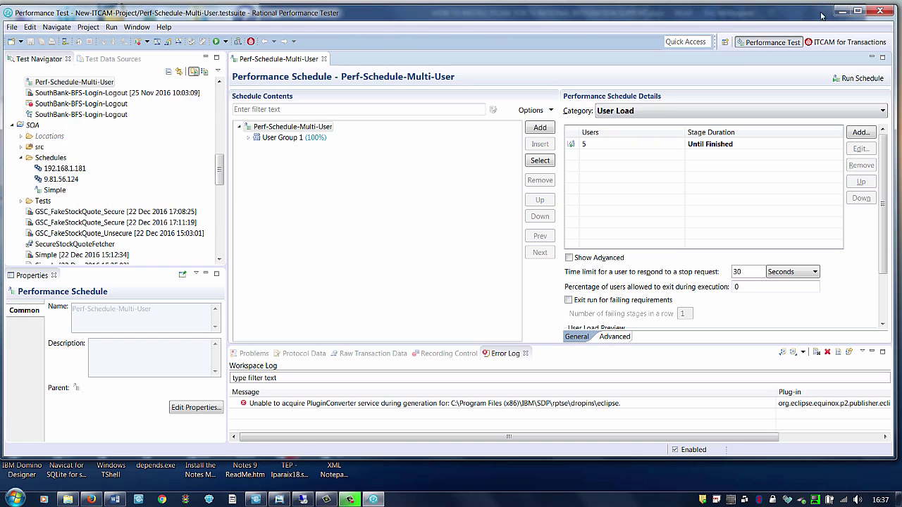
# Step: Close Rational Performance Tester and add "RPT script export; OK." to the VERIFY IT WORKS item in the Word checklist
pyautogui.click(880, 11)
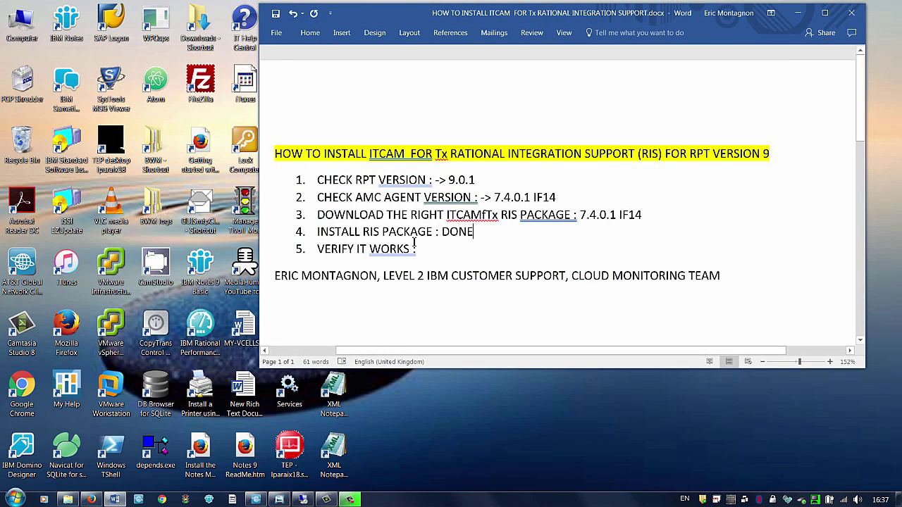
pyautogui.click(429, 249)
pyautogui.write('RPT')
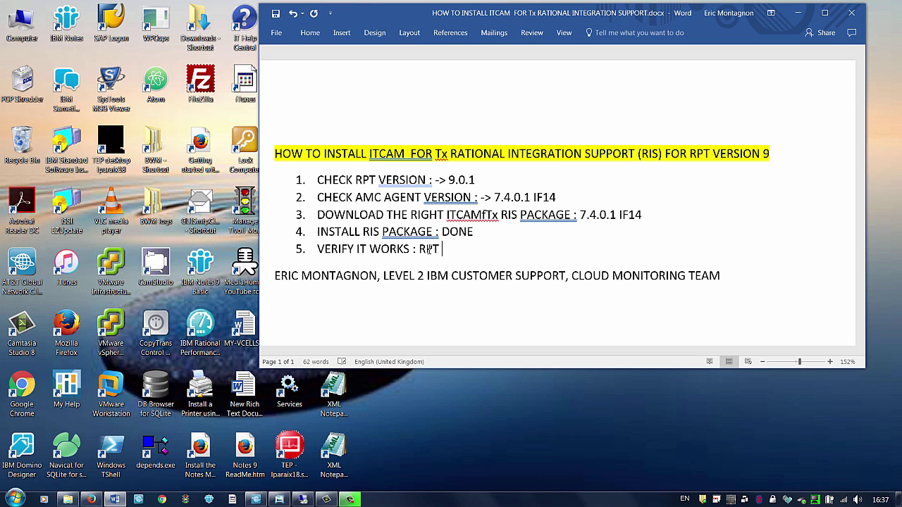
pyautogui.write(' script export; OK.')
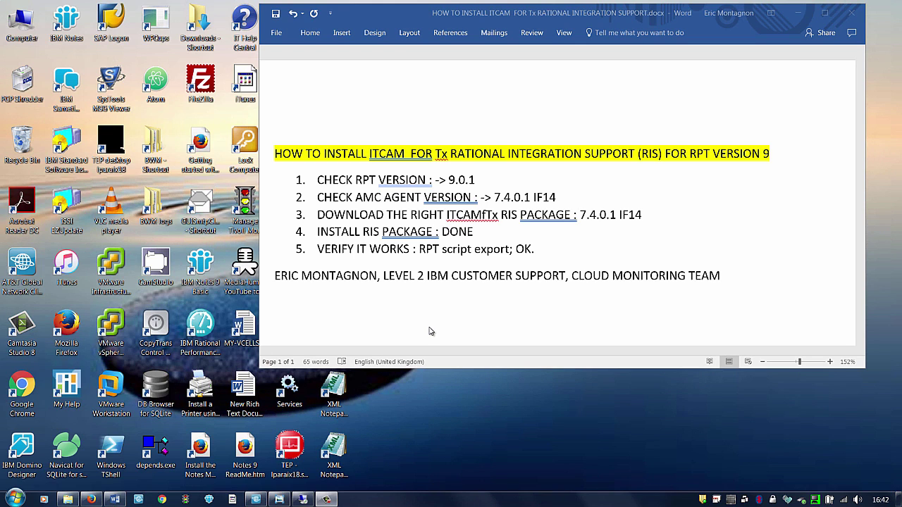
# Step: Relaunch Rational Performance Tester with the proposed workspace and open its installation details from the product's About information
pyautogui.doubleClick(204, 326)
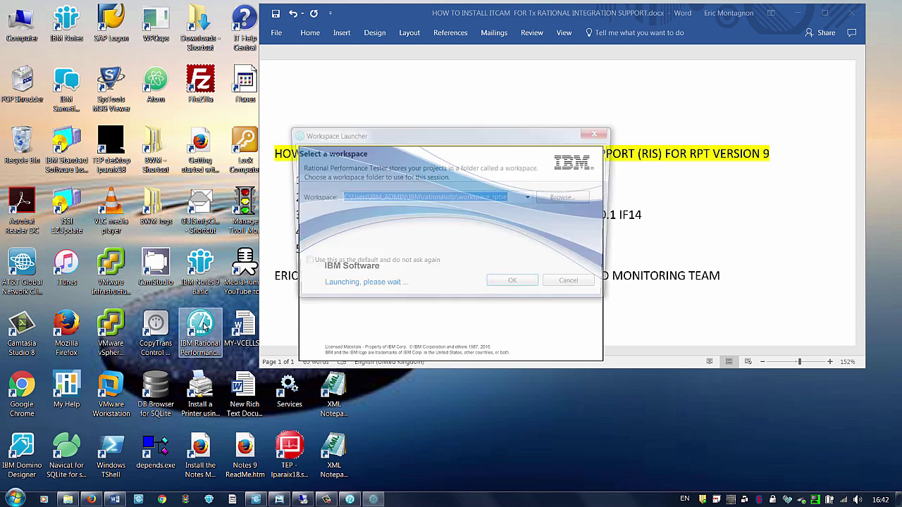
pyautogui.click(514, 287)
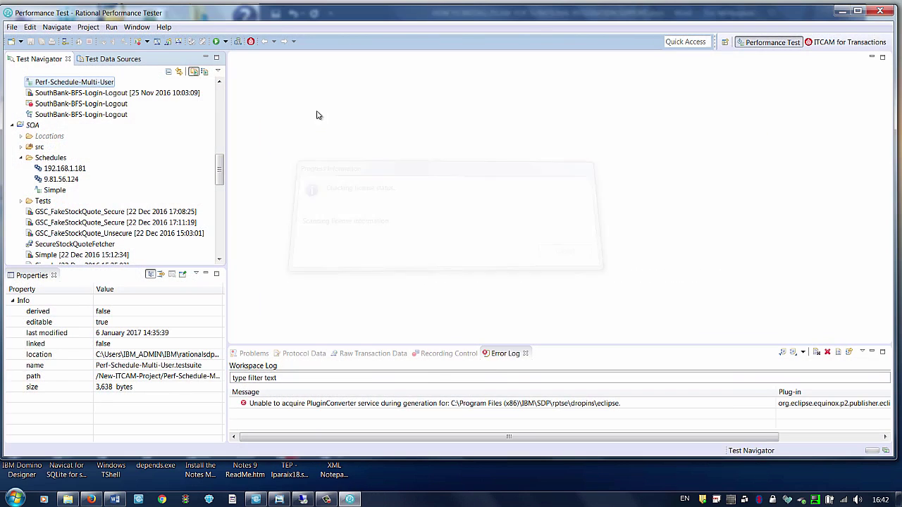
pyautogui.click(162, 29)
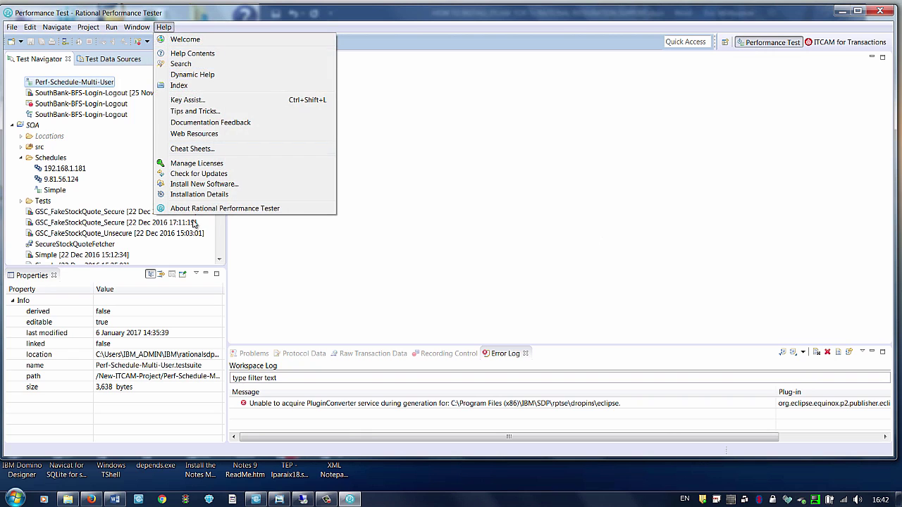
pyautogui.click(211, 208)
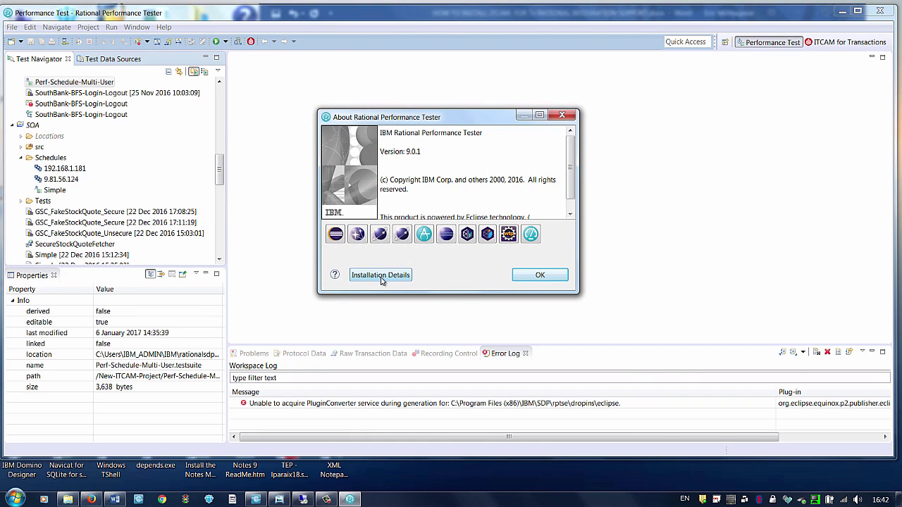
pyautogui.click(381, 276)
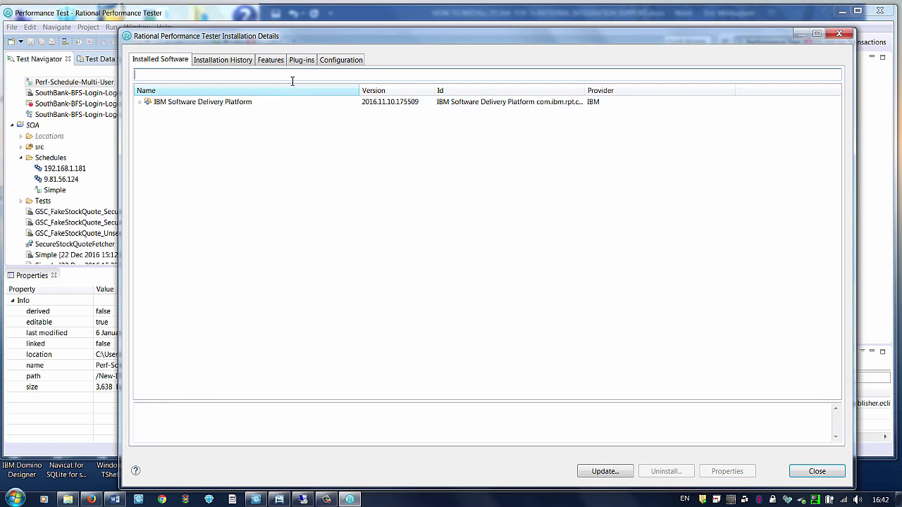
# Step: Sort the installed features by version and examine the full feature ID and build ID of the ITCAM for Transactions feature
pyautogui.click(274, 64)
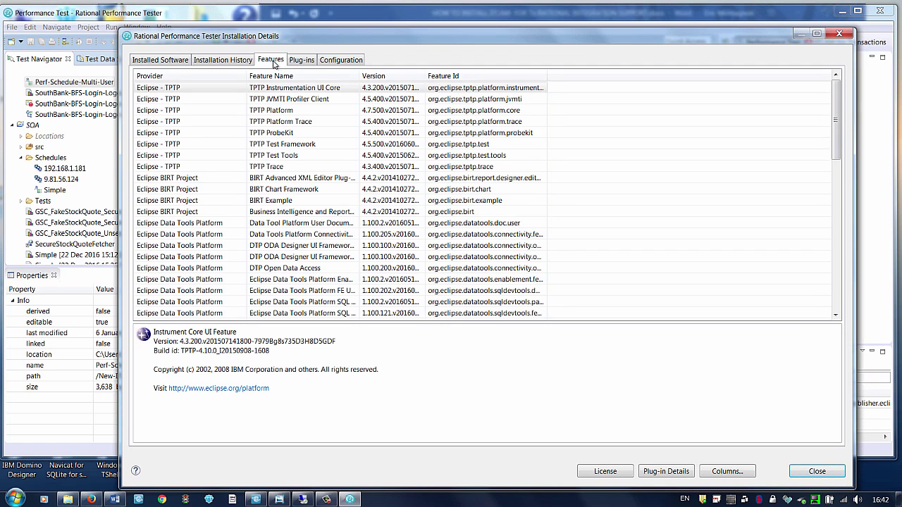
pyautogui.click(387, 78)
pyautogui.moveTo(836, 203); pyautogui.dragTo(847, 264)
pyautogui.click(312, 295)
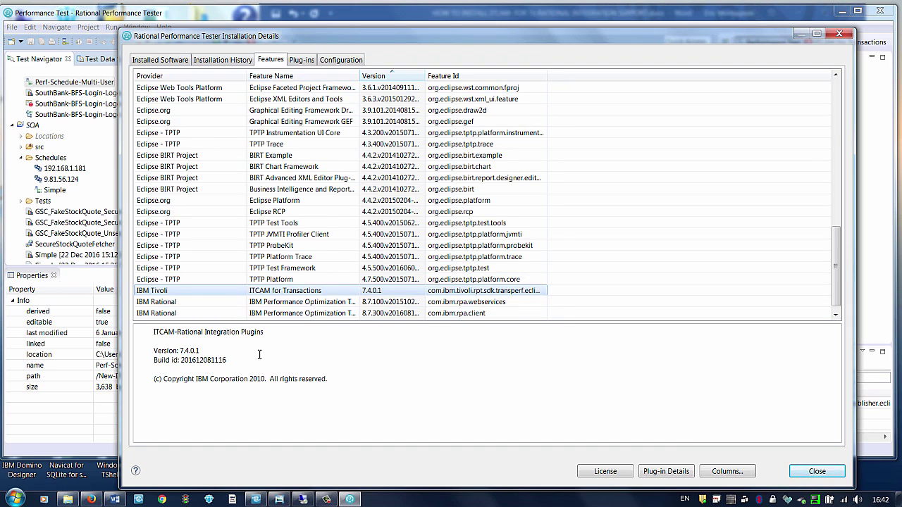
pyautogui.moveTo(545, 79); pyautogui.dragTo(656, 78)
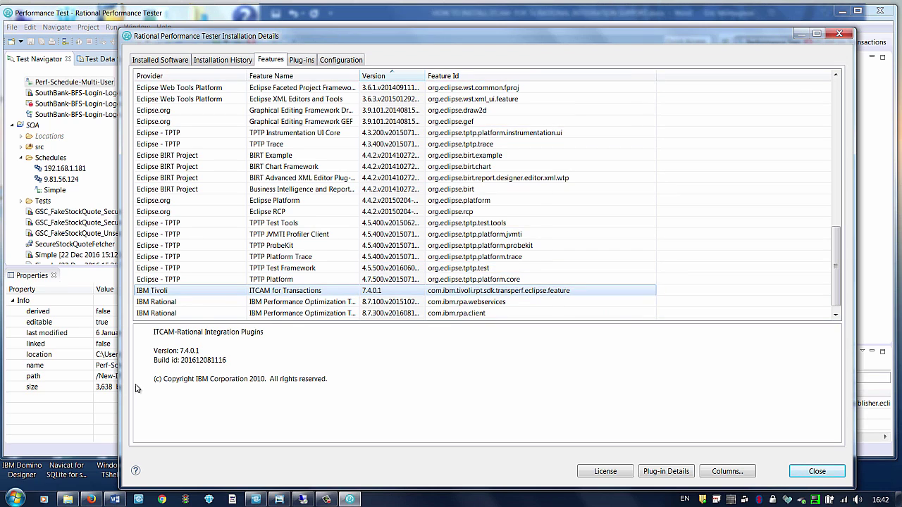
pyautogui.moveTo(182, 361); pyautogui.dragTo(230, 361)
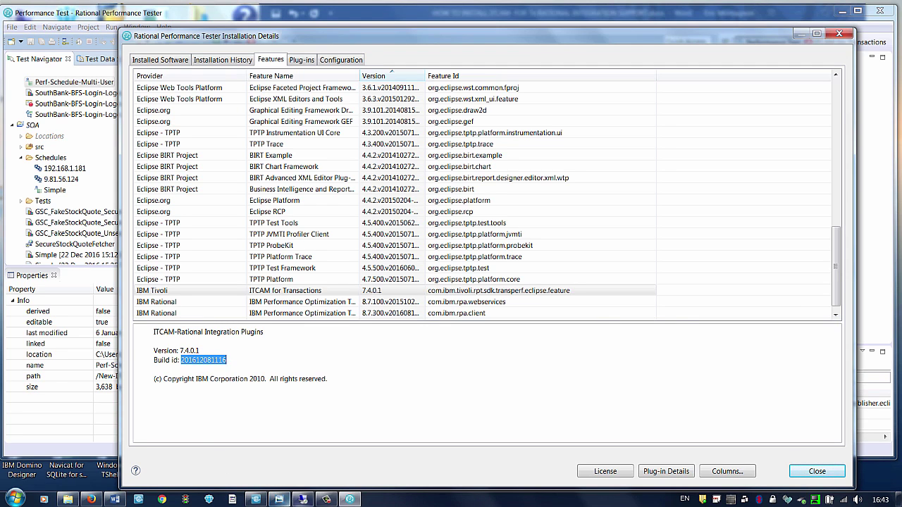
# Step: Switch to the ns180 Remote Desktop session, open a command prompt, and rearrange it with the Tivoli services window
pyautogui.click(303, 500)
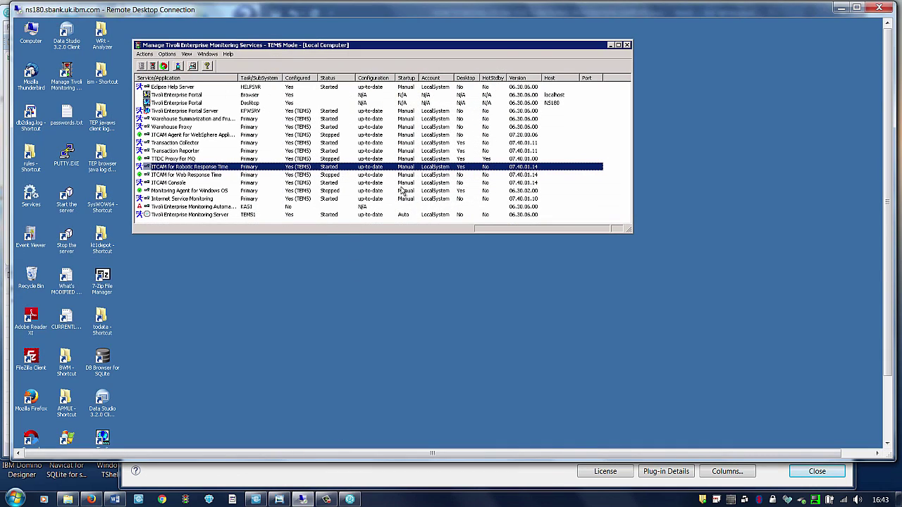
pyautogui.click(889, 428)
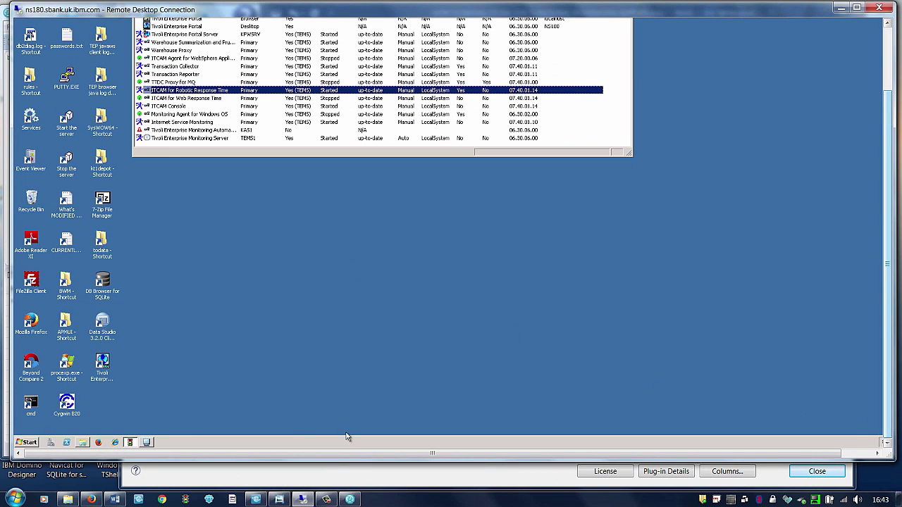
pyautogui.doubleClick(32, 405)
pyautogui.click(888, 23)
pyautogui.moveTo(467, 87); pyautogui.dragTo(581, 80)
pyautogui.moveTo(383, 46); pyautogui.dragTo(291, 32)
pyautogui.click(614, 83)
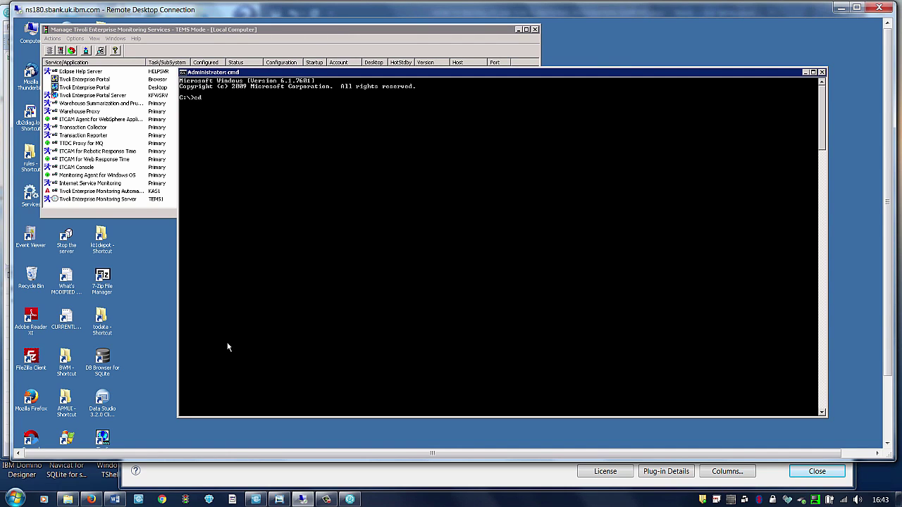
# Step: Change to the C:\IBM\ITM\InstallITM directory in the command prompt and list the product inventory with kincinfo -t
pyautogui.write('cd ibm')
pyautogui.press('Return')
pyautogui.write('cd itm')
pyautogui.press('Return')
pyautogui.write('cd ins')
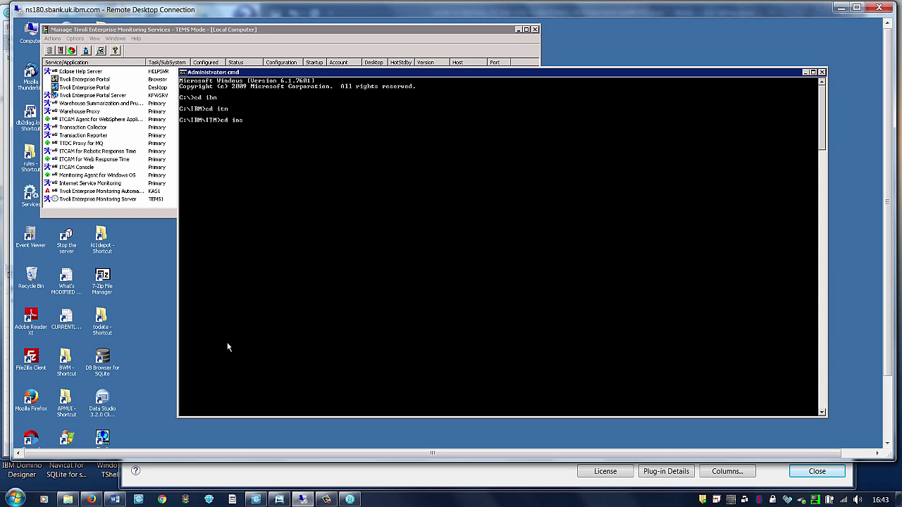
pyautogui.write('tallITM')
pyautogui.press('Return')
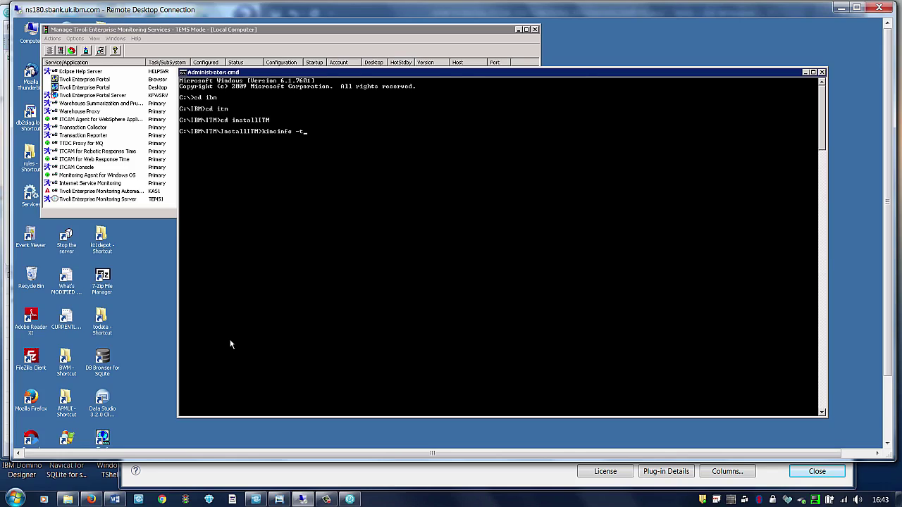
pyautogui.press('Return')
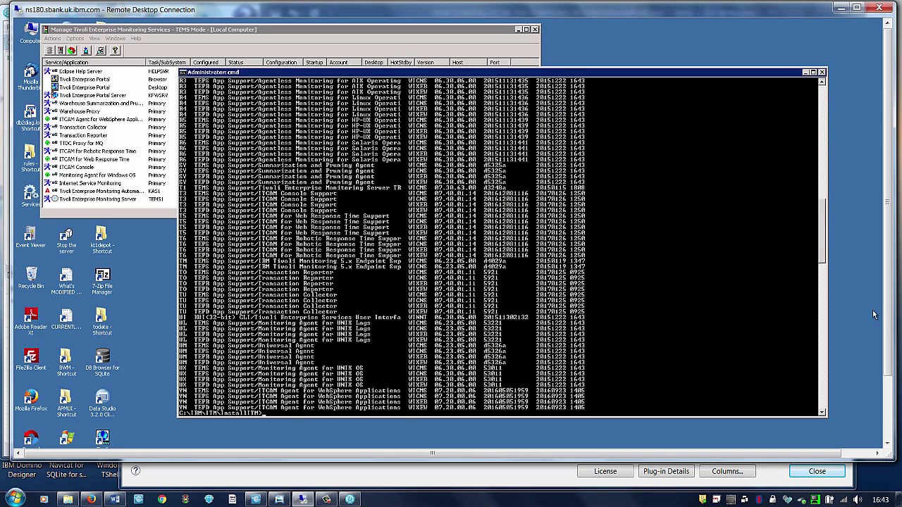
# Step: Examine the version and build number of the ITCAM Console entry in the product inventory
pyautogui.moveTo(824, 244); pyautogui.dragTo(820, 134)
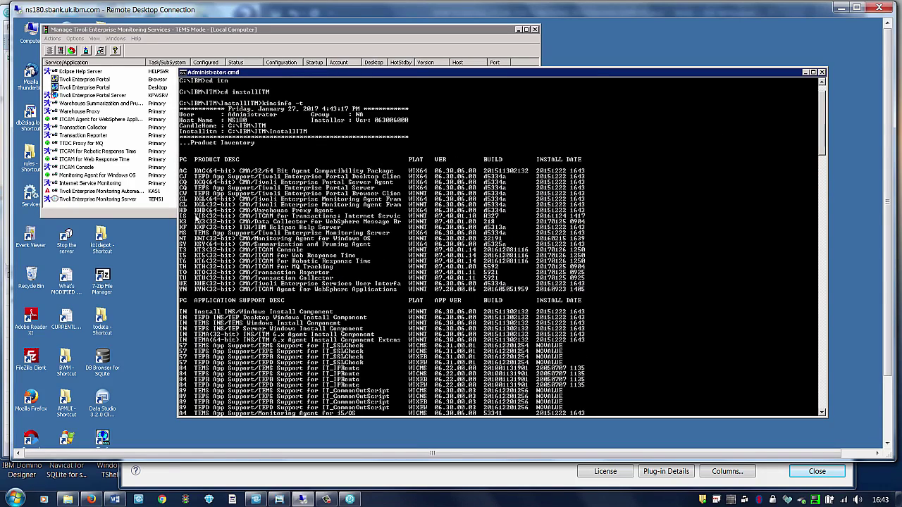
pyautogui.moveTo(181, 254); pyautogui.dragTo(482, 259)
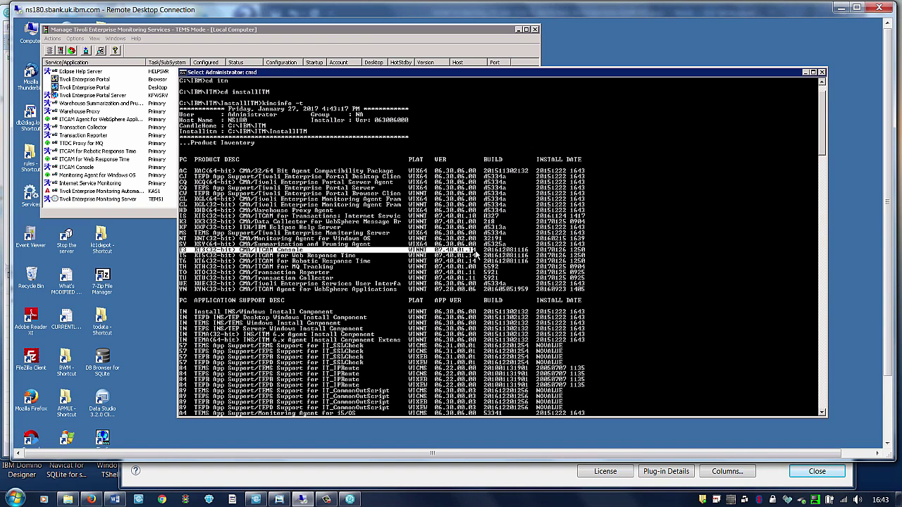
pyautogui.moveTo(485, 248); pyautogui.dragTo(509, 252)
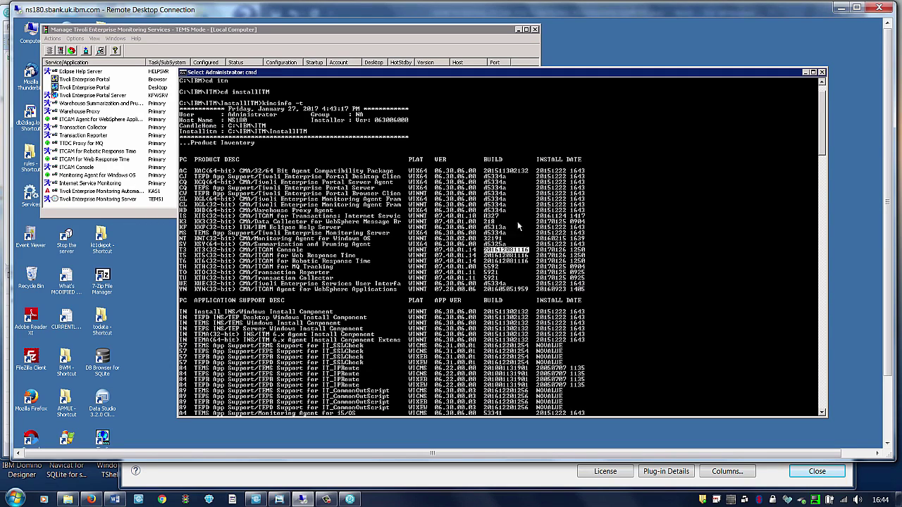
# Step: Close the ns180 Remote Desktop window, the installation details and About information, and Rational Performance Tester
pyautogui.click(880, 7)
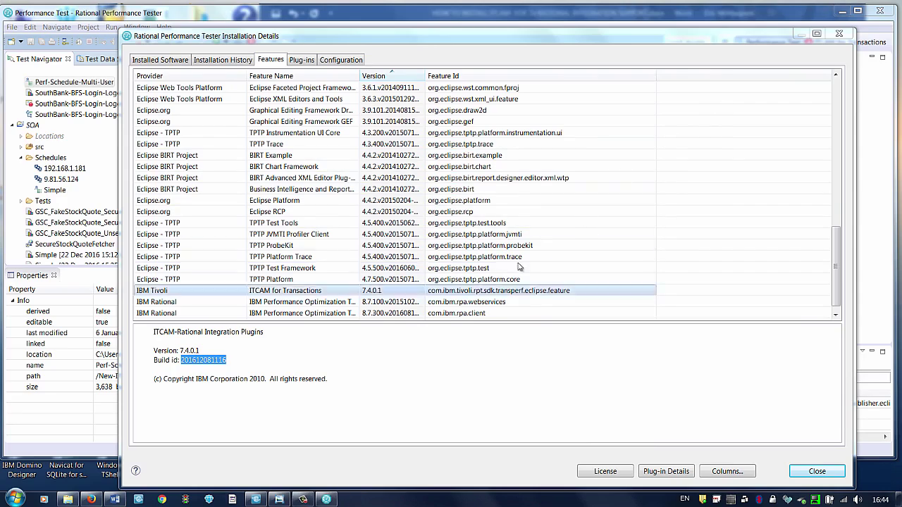
pyautogui.click(818, 474)
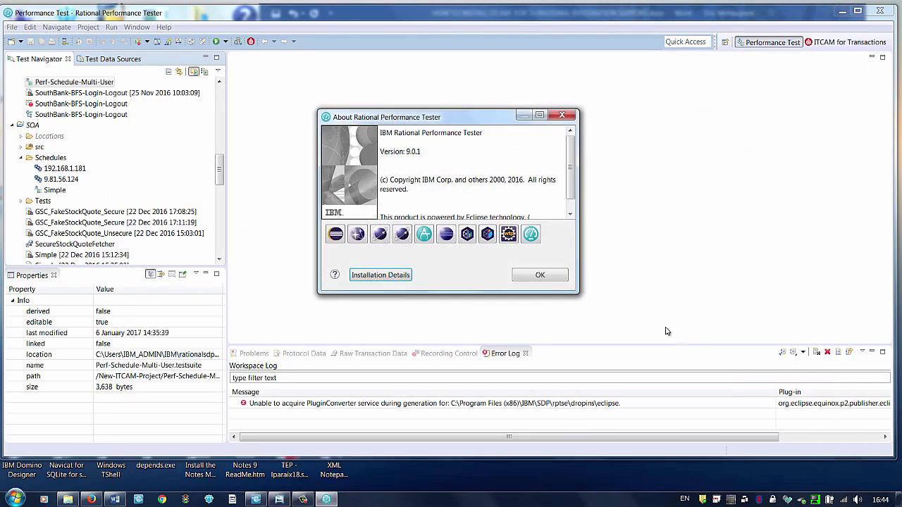
pyautogui.click(549, 276)
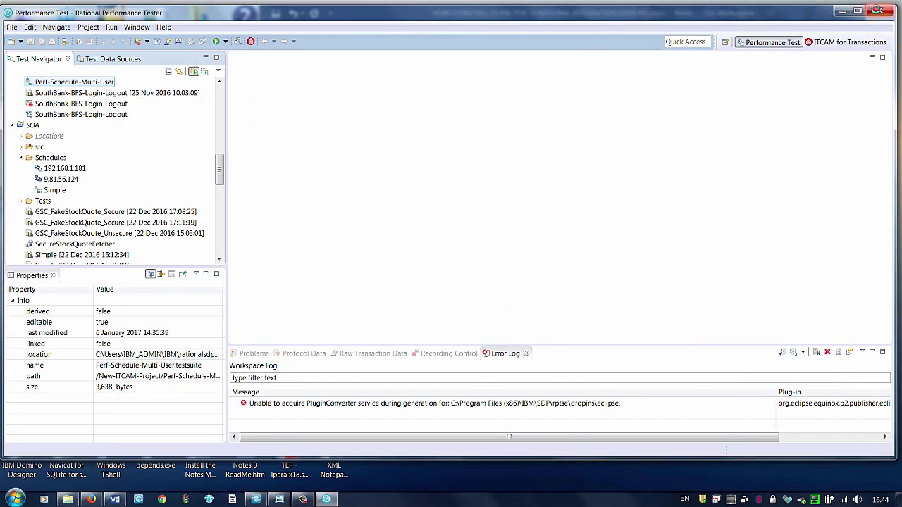
pyautogui.click(877, 10)
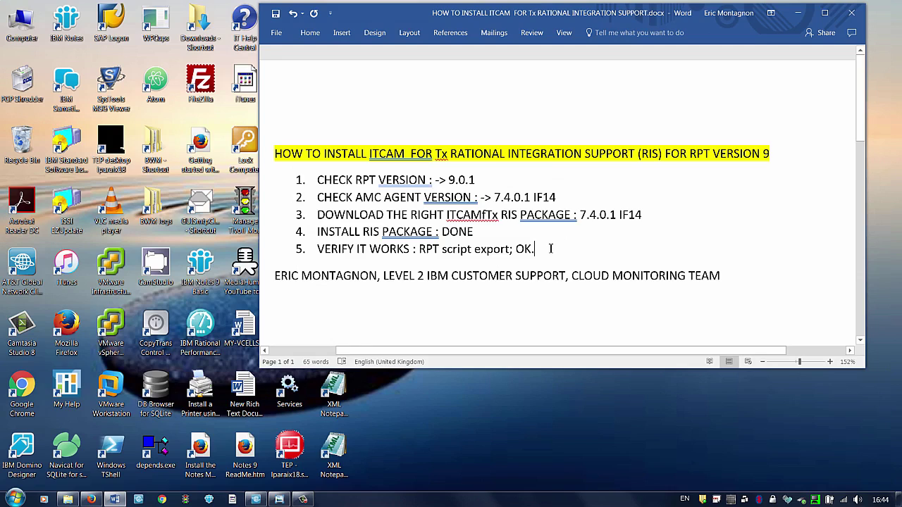
# Step: Add "DONE" to the end of the VERIFY IT WORKS item in the Word checklist and close the document
pyautogui.write('DDONE')
pyautogui.press('BackSpace')
pyautogui.press('BackSpace')
pyautogui.press('BackSpace')
pyautogui.press('BackSpace')
pyautogui.write('ONE')
pyautogui.click(852, 13)
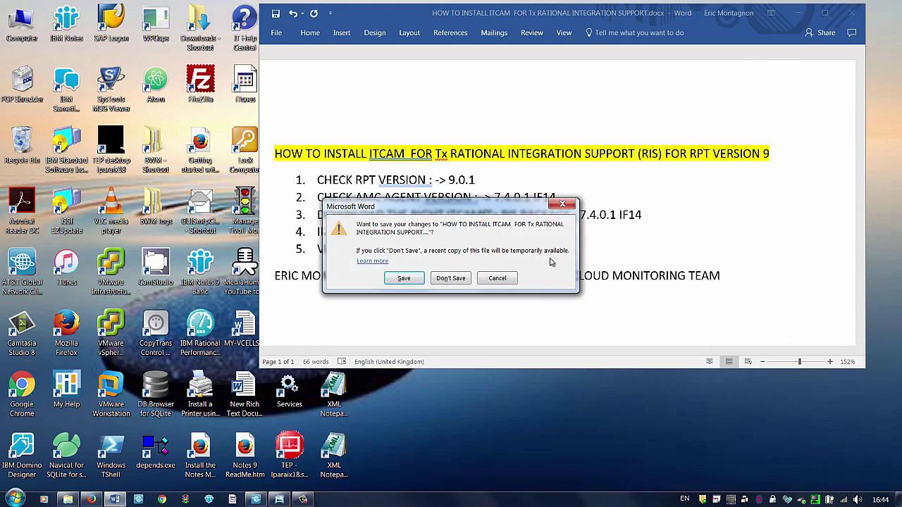